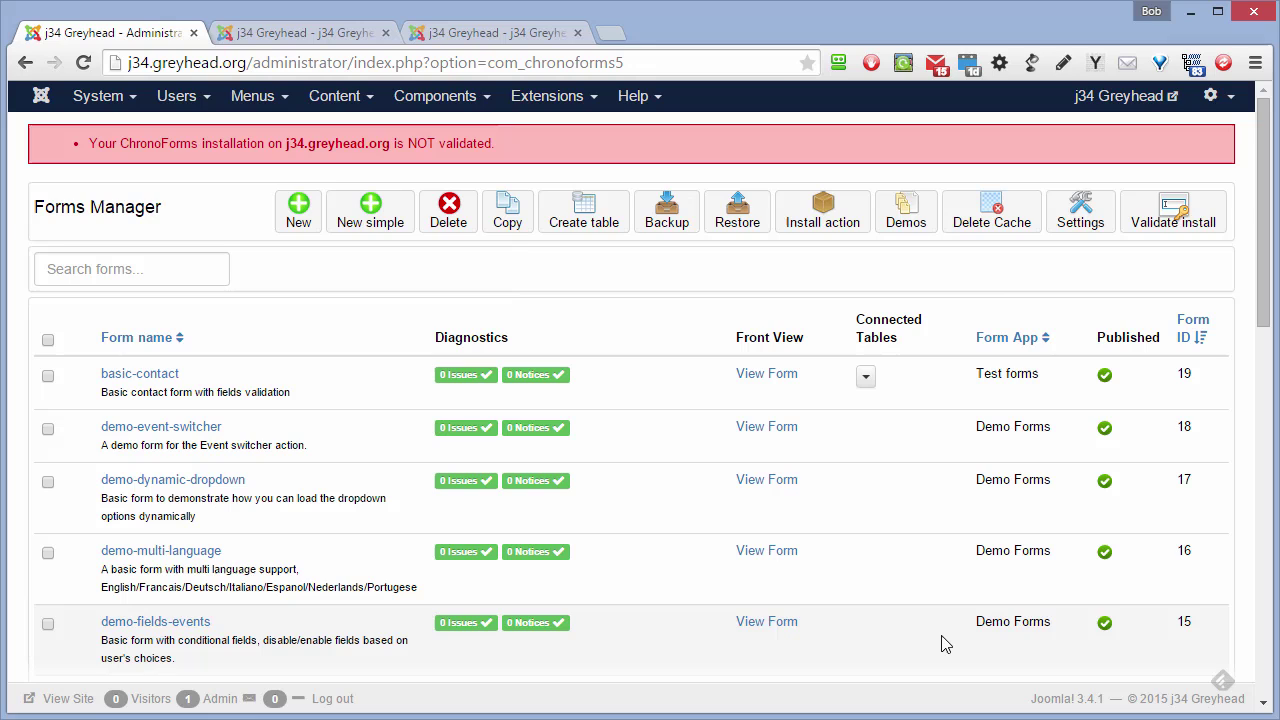
- Open the setup of the basic-contact form and show the available Anti Spam actions
click(150, 374)
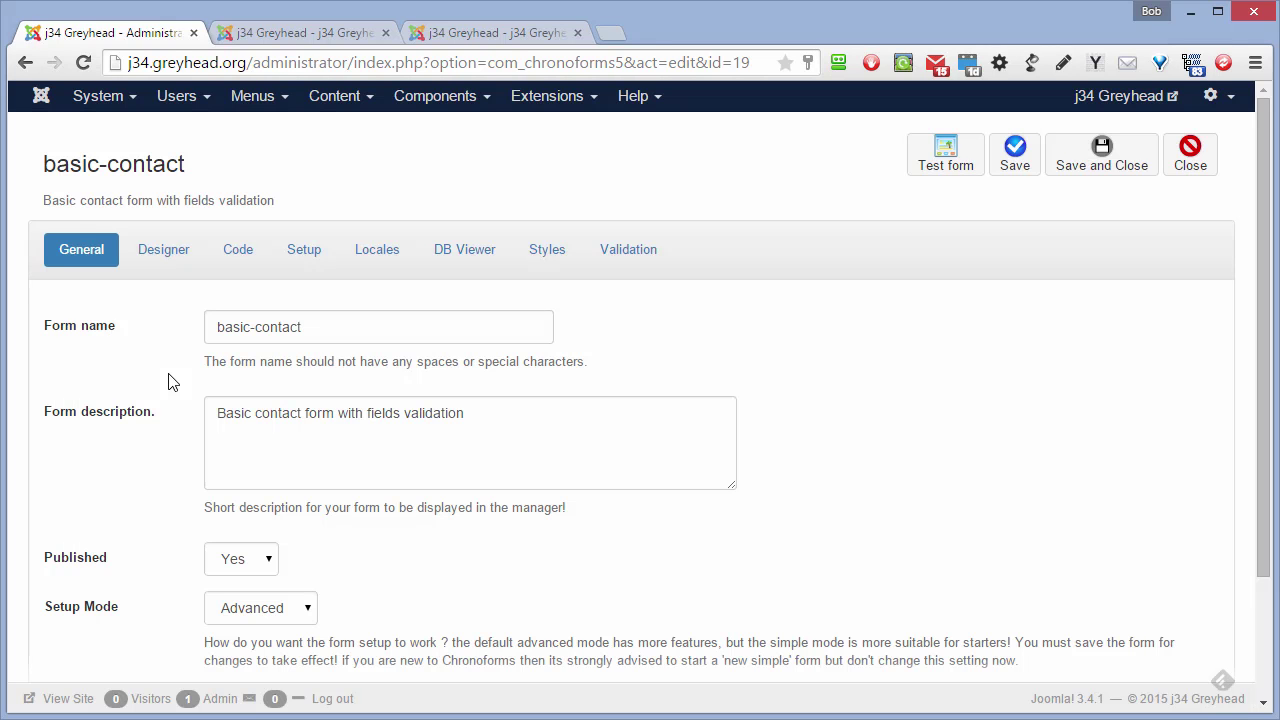
click(304, 252)
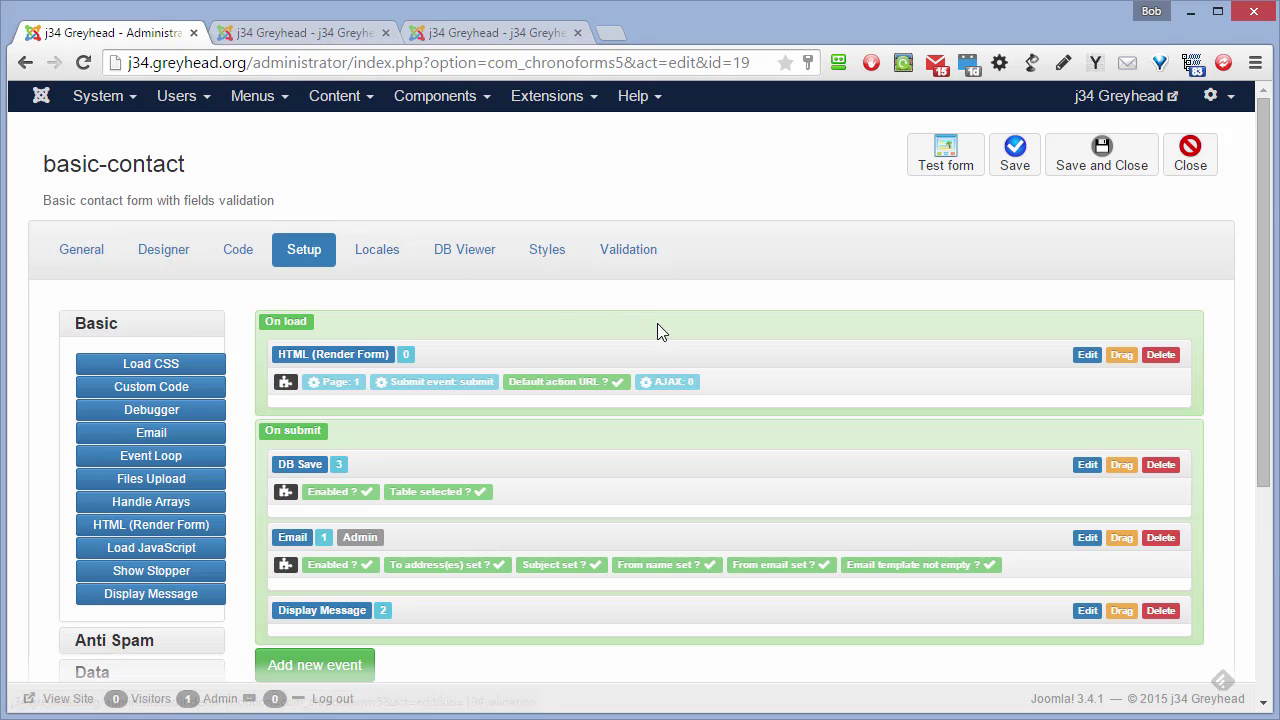
scroll(554, 323, down, 3)
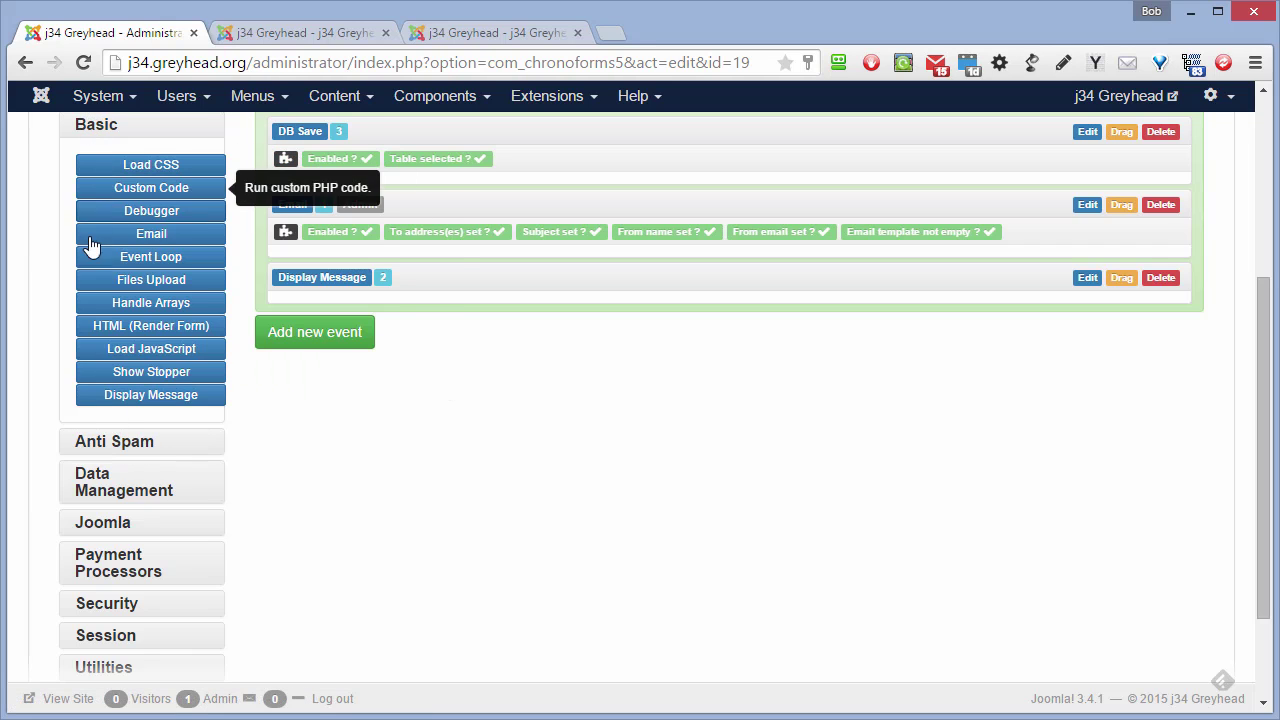
click(113, 442)
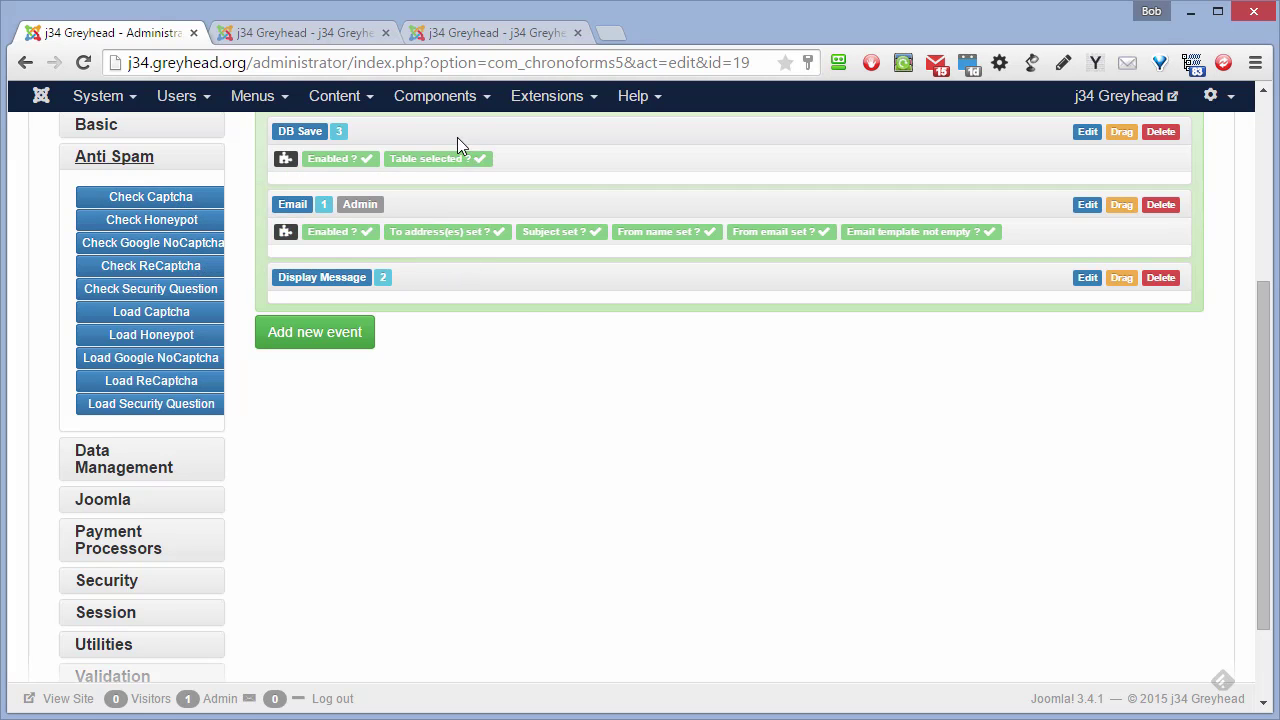
scroll(519, 294, up, 3)
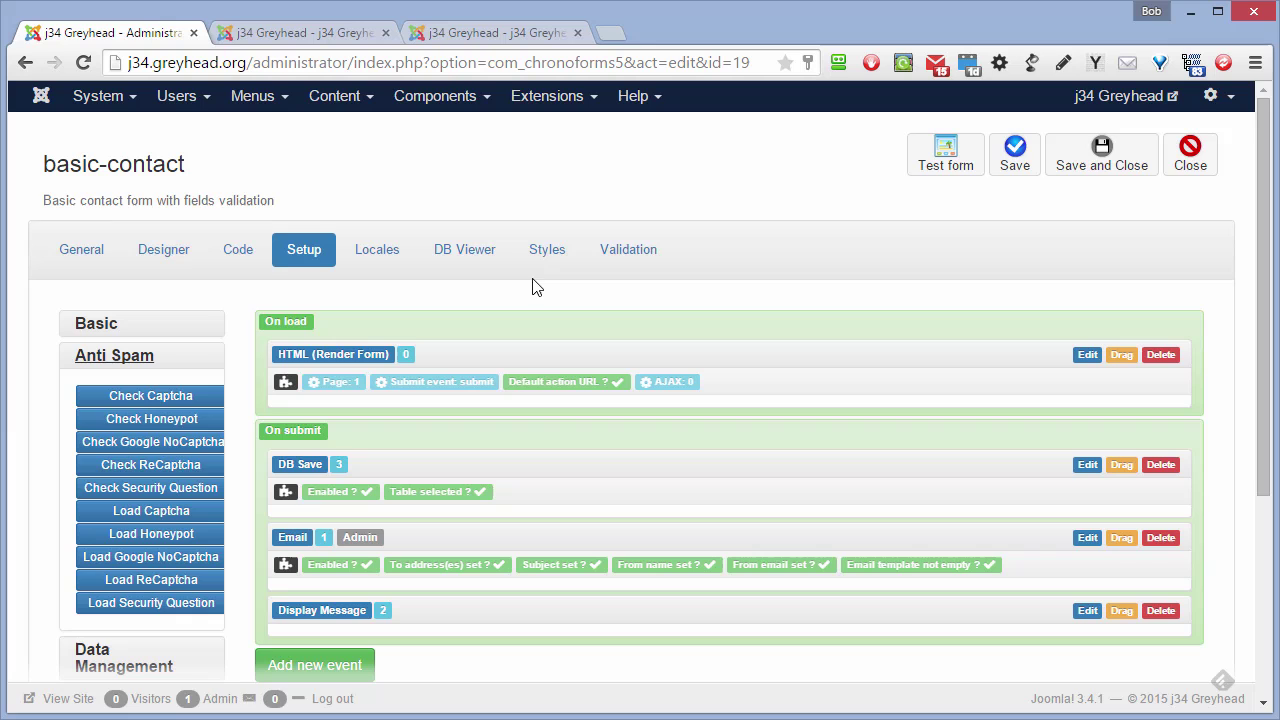
- Add an advanced Recaptcha element to the form design, below the Submit button
click(163, 250)
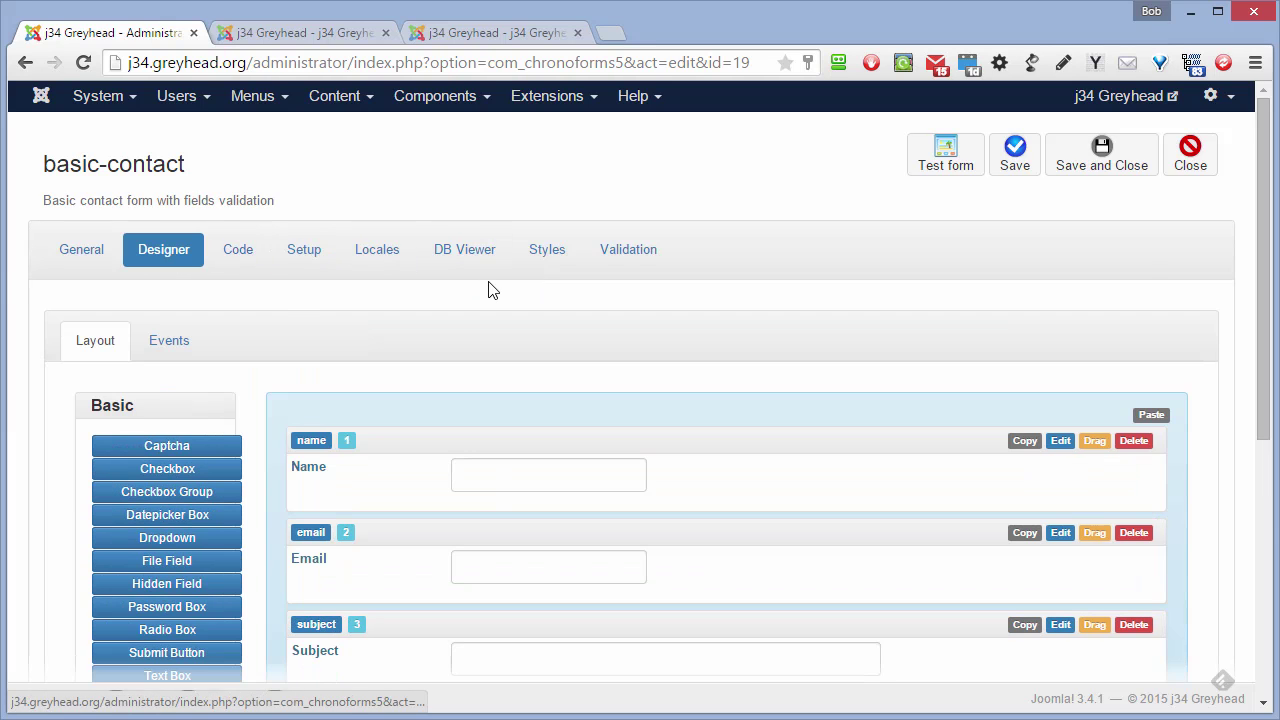
scroll(490, 285, down, 3)
scroll(490, 290, down, 2)
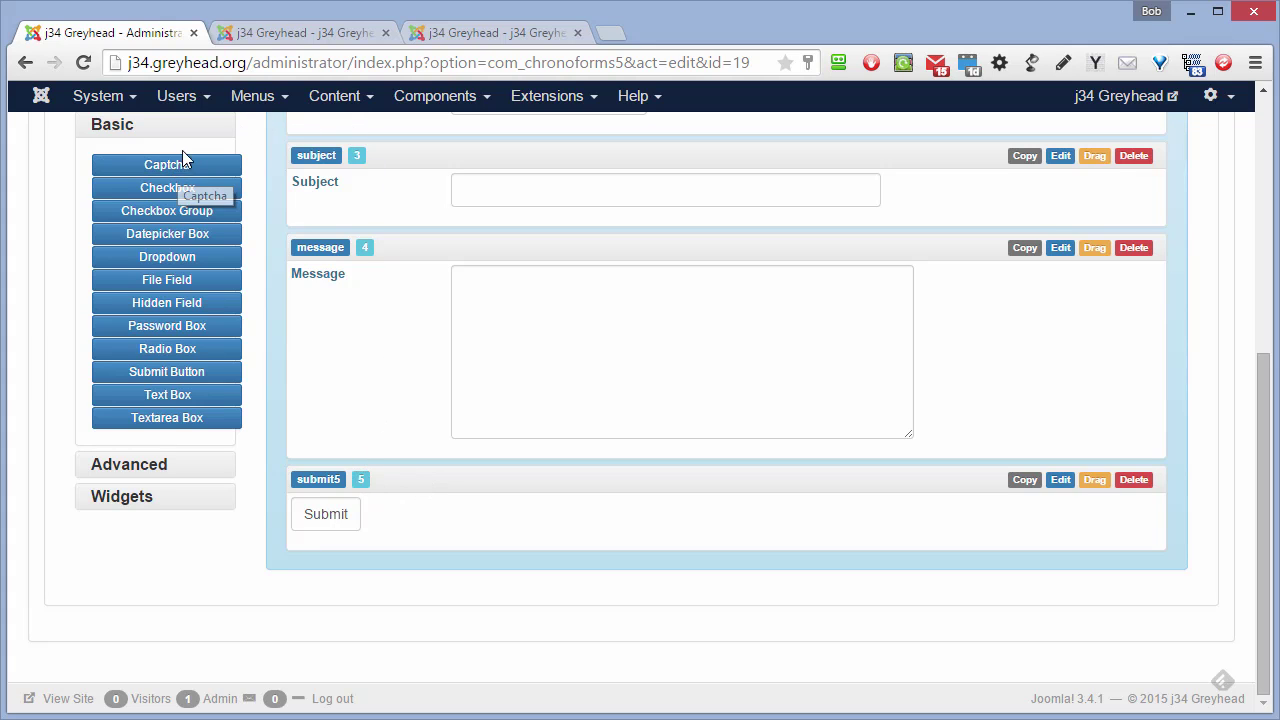
click(140, 472)
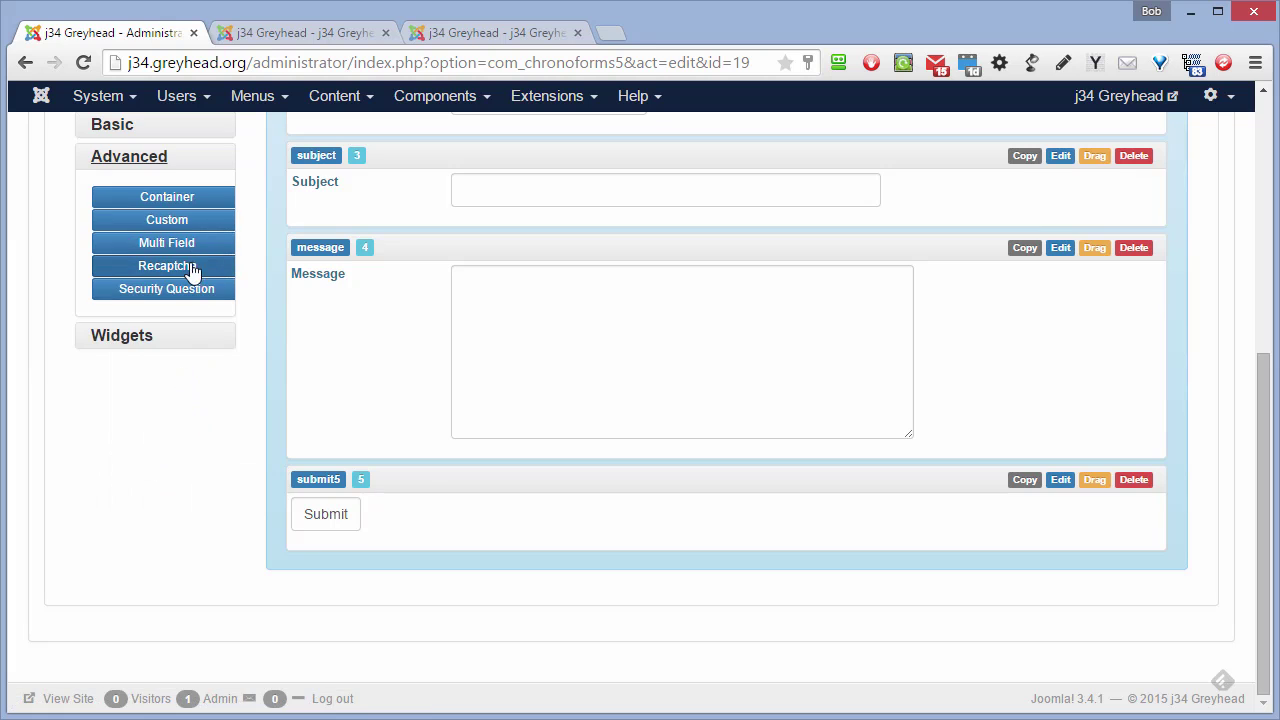
drag(166, 268, 340, 556)
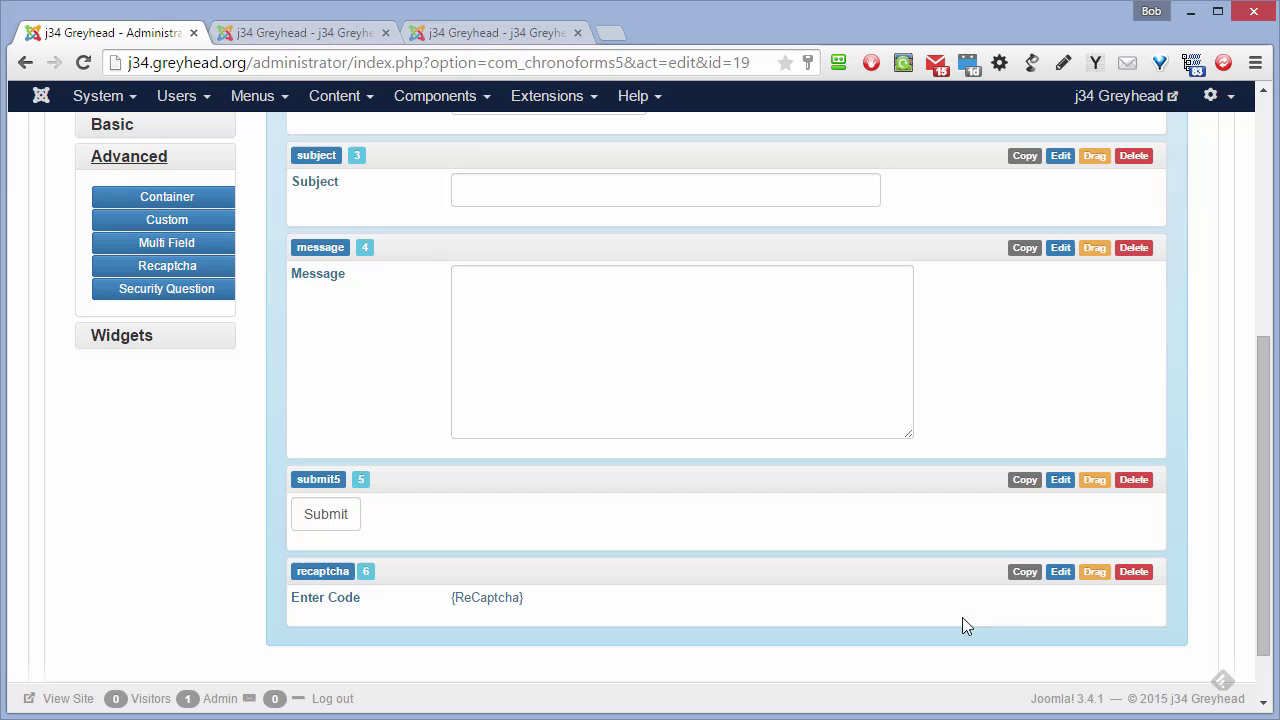
- Set the Recaptcha element's label to "Please enter the code" and save its settings
click(1061, 575)
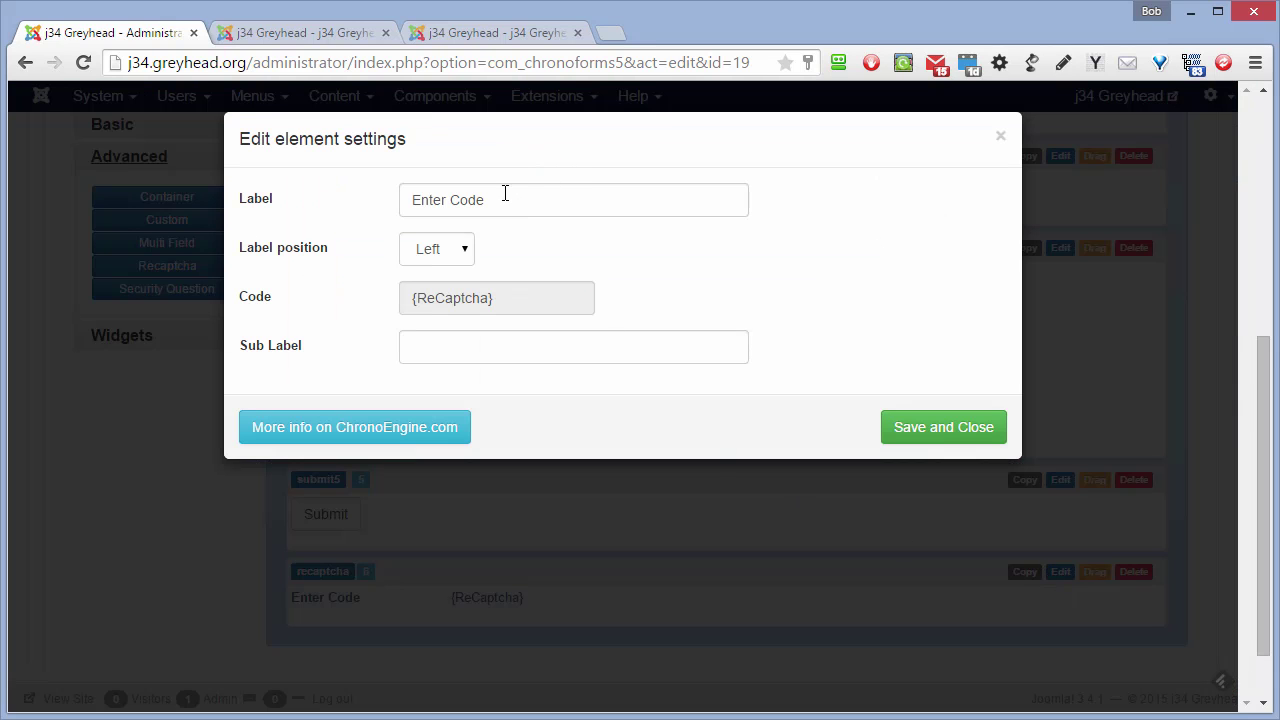
drag(505, 193, 414, 191)
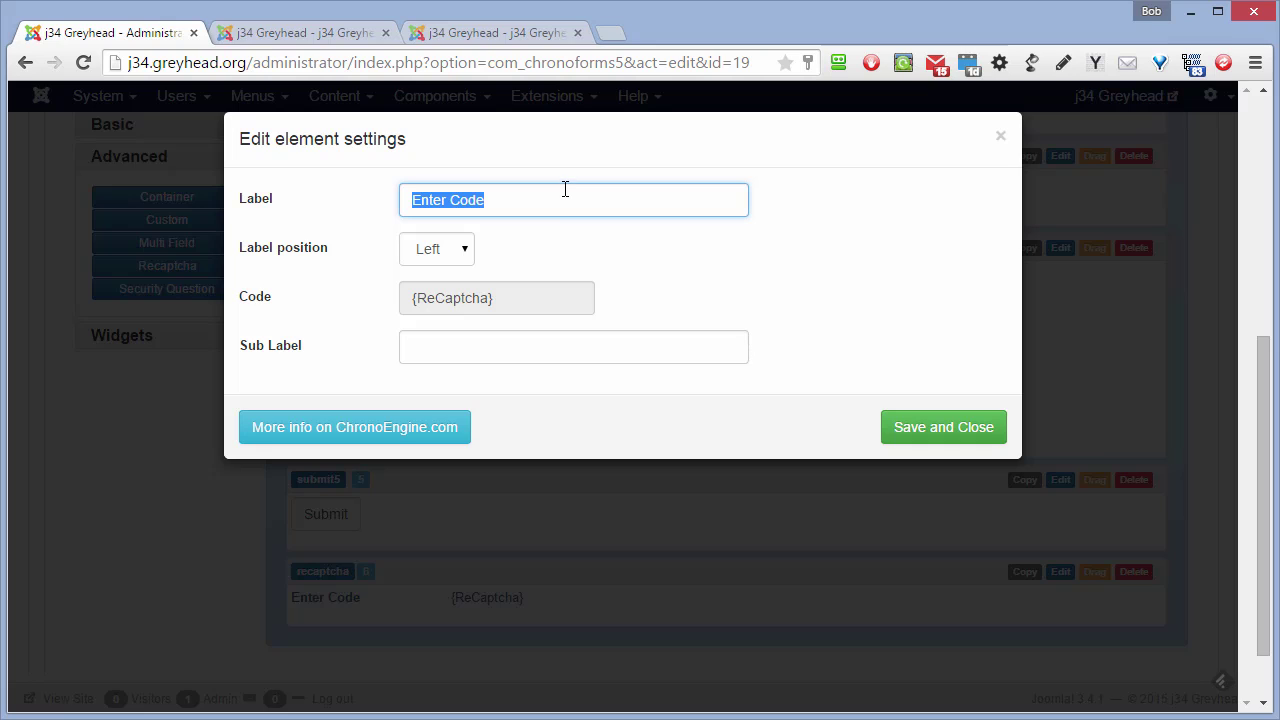
text(p)
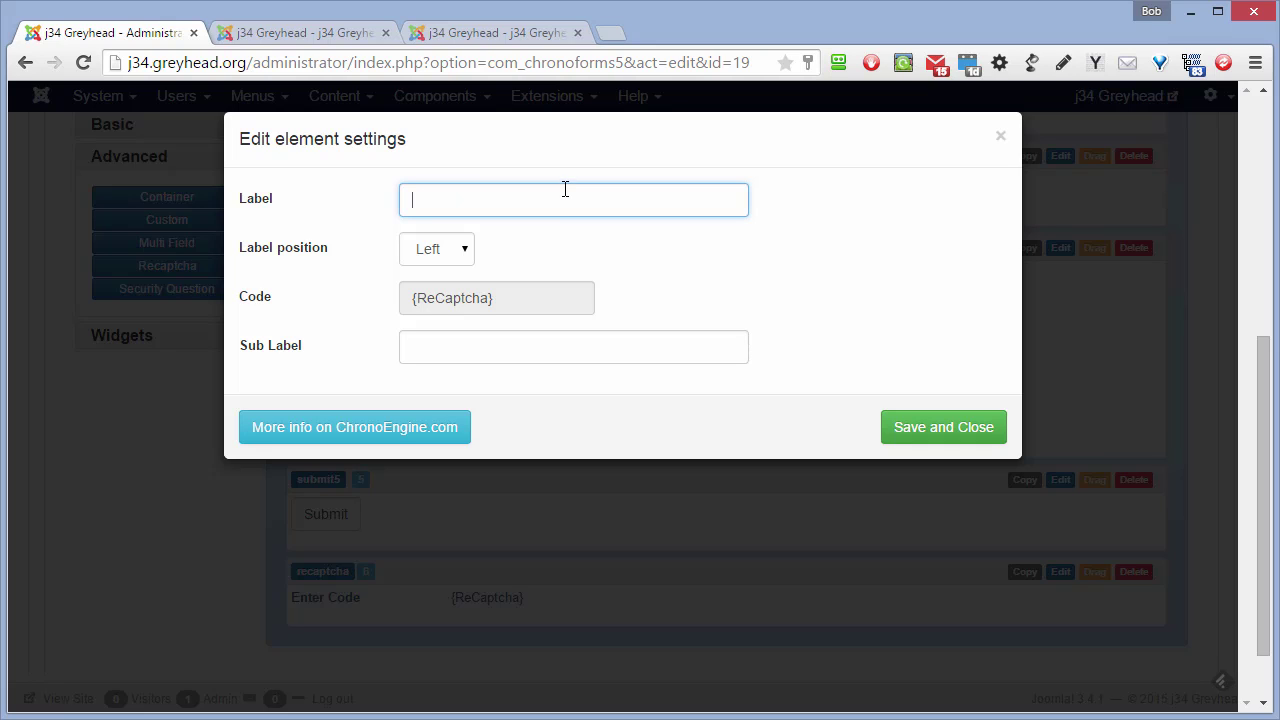
text(leas)
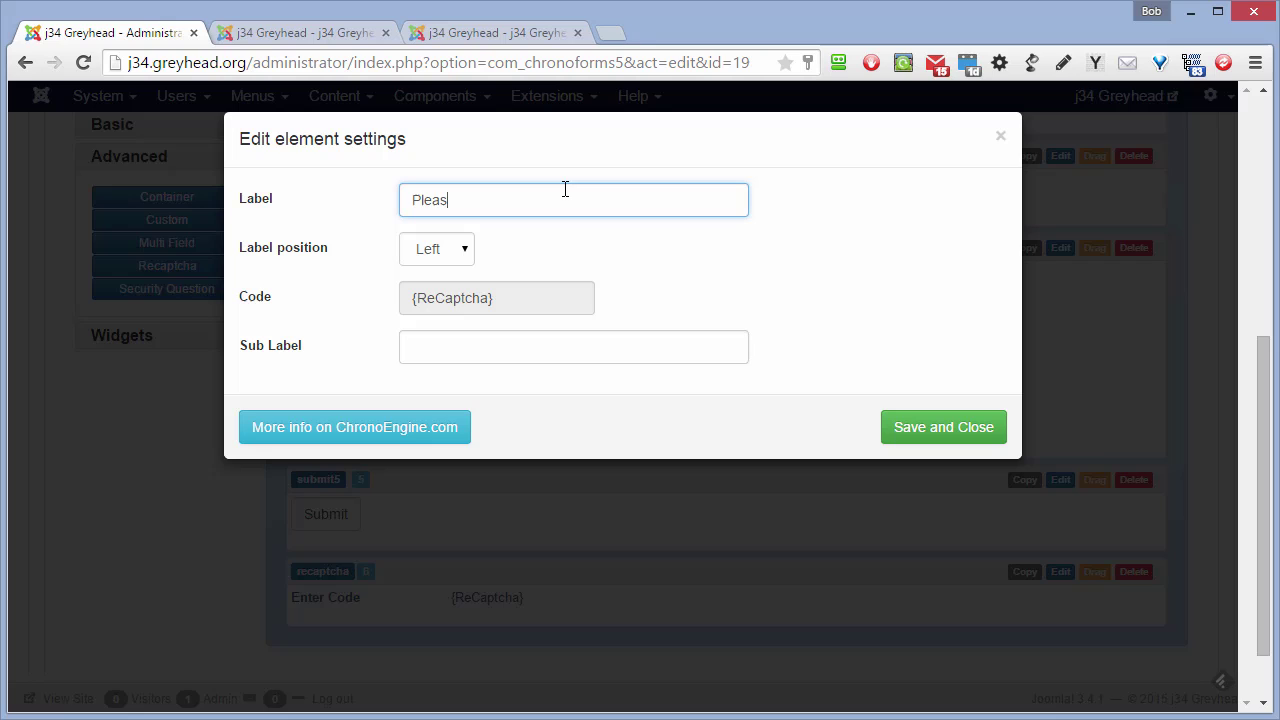
text(e enter the )
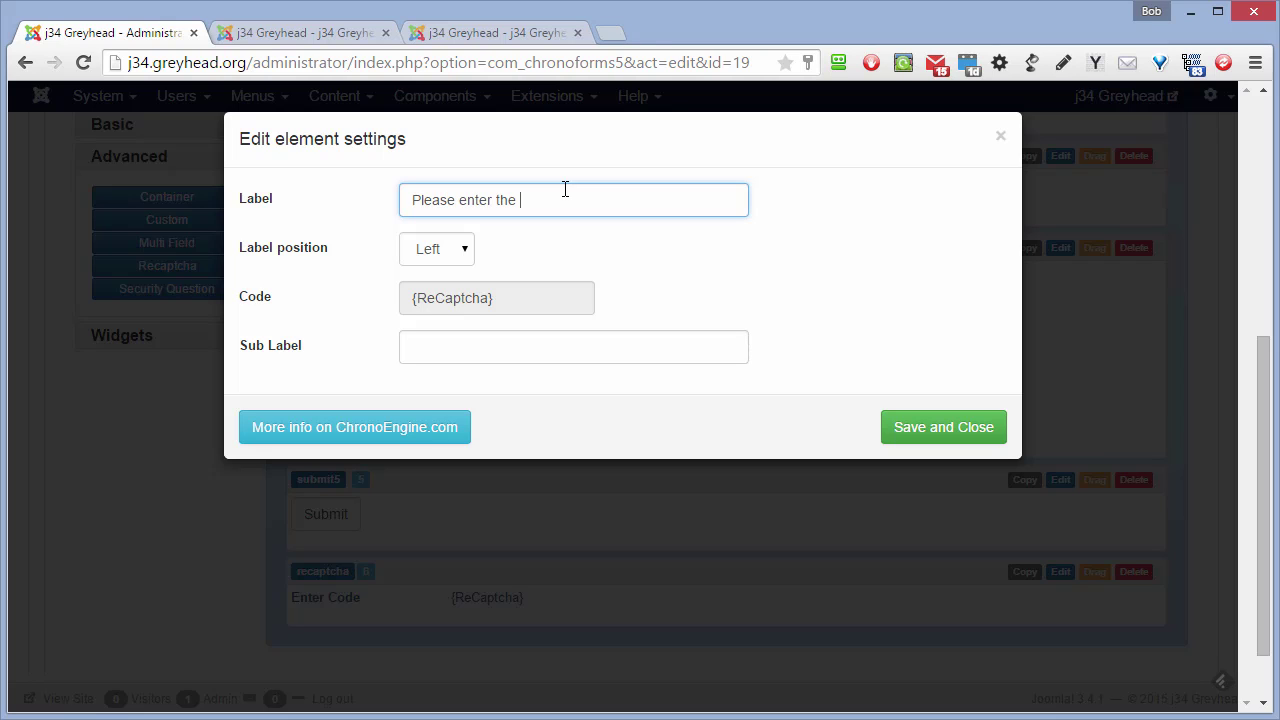
text(code)
click(958, 437)
- Add a Load Google NoCaptcha action to the form's On load event, ahead of HTML (Render Form)
scroll(549, 291, up, 5)
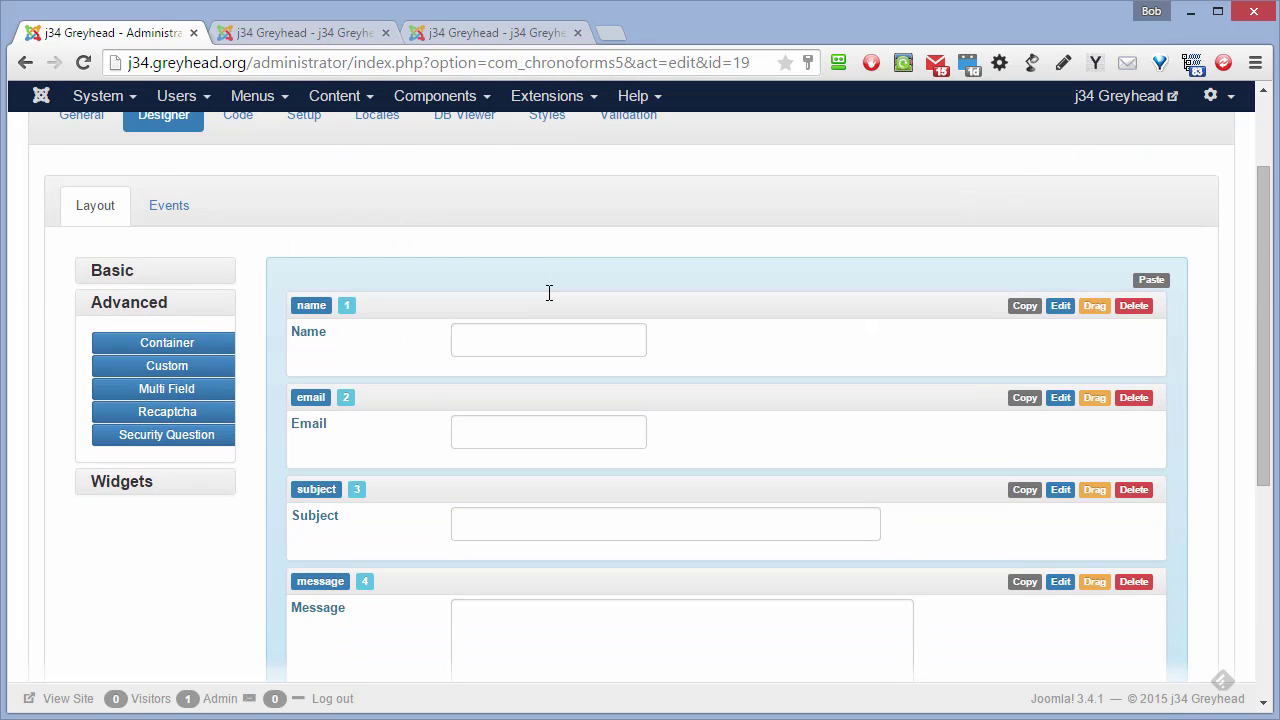
click(322, 262)
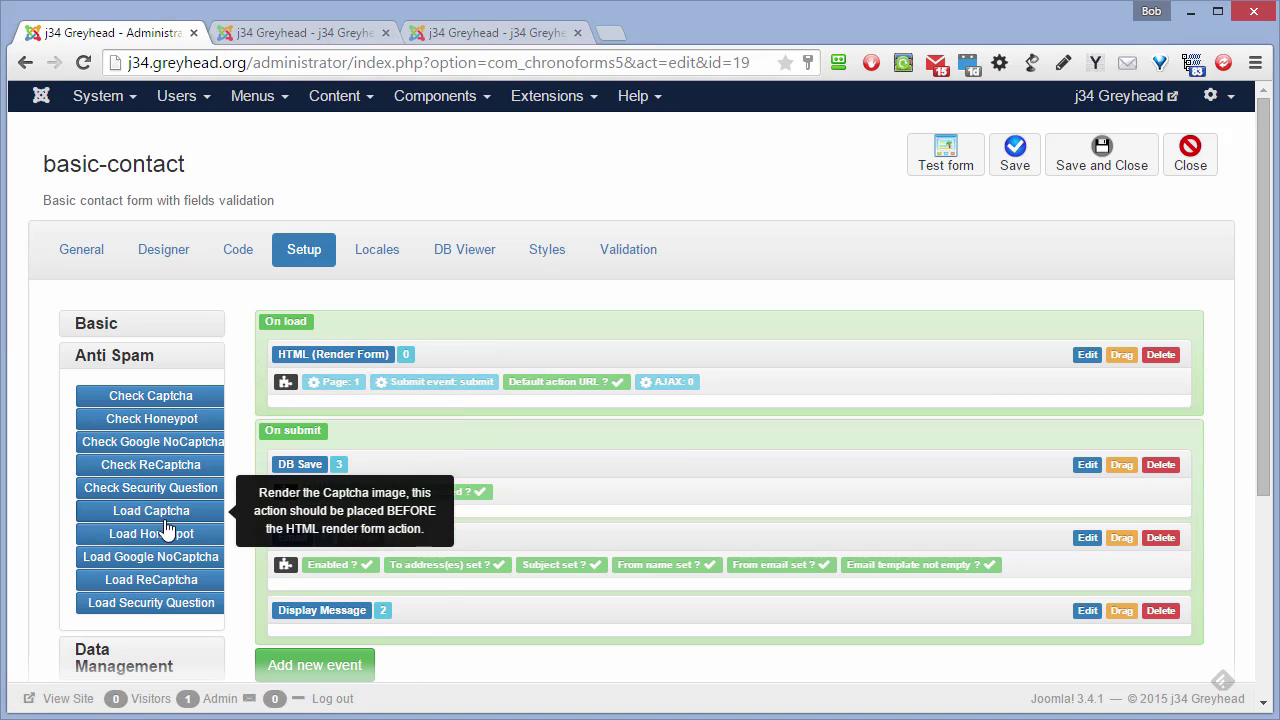
drag(196, 560, 486, 327)
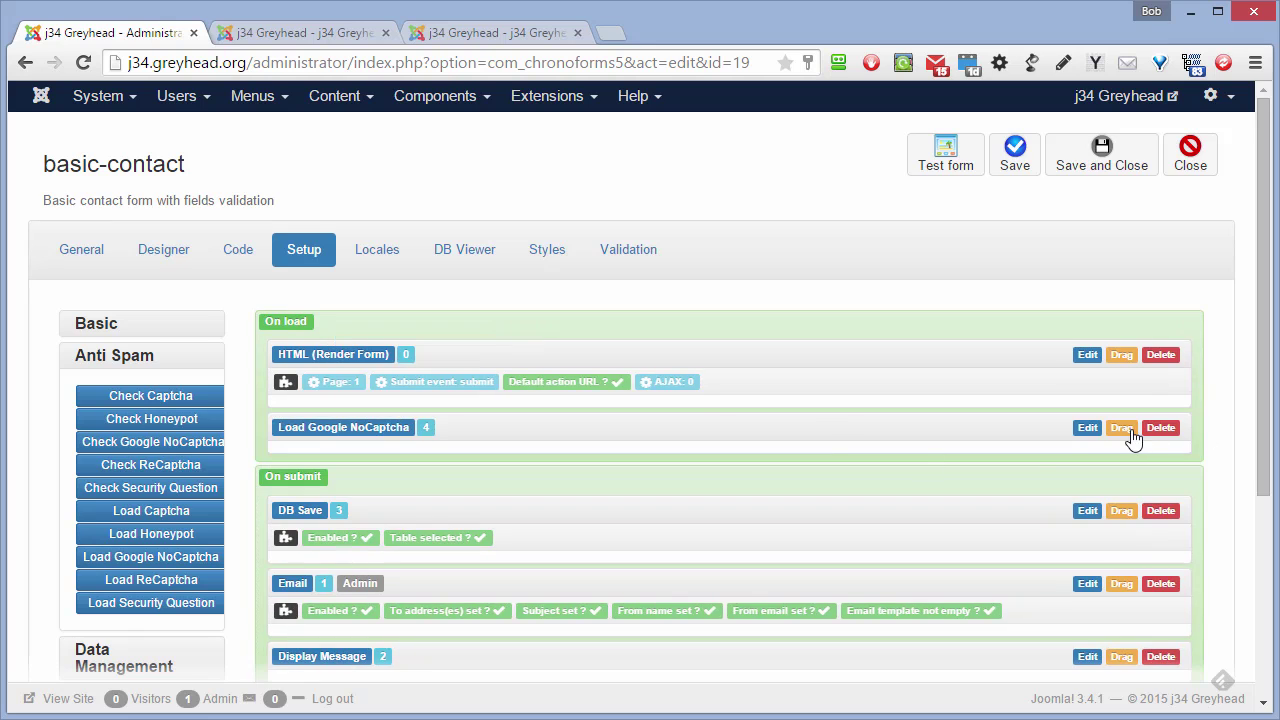
drag(1131, 437, 1134, 357)
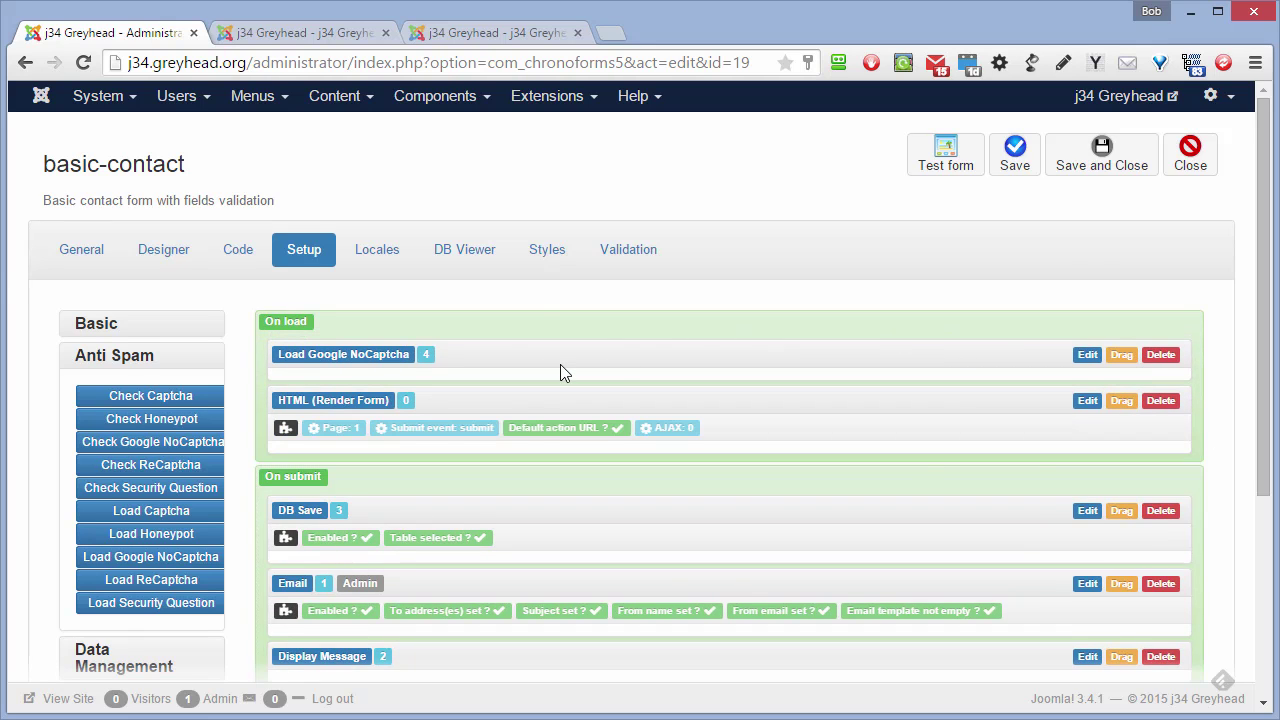
- Add a Check Google NoCaptcha action at the start of On submit, with an Event Loop in its On Fail event
scroll(560, 368, down, 2)
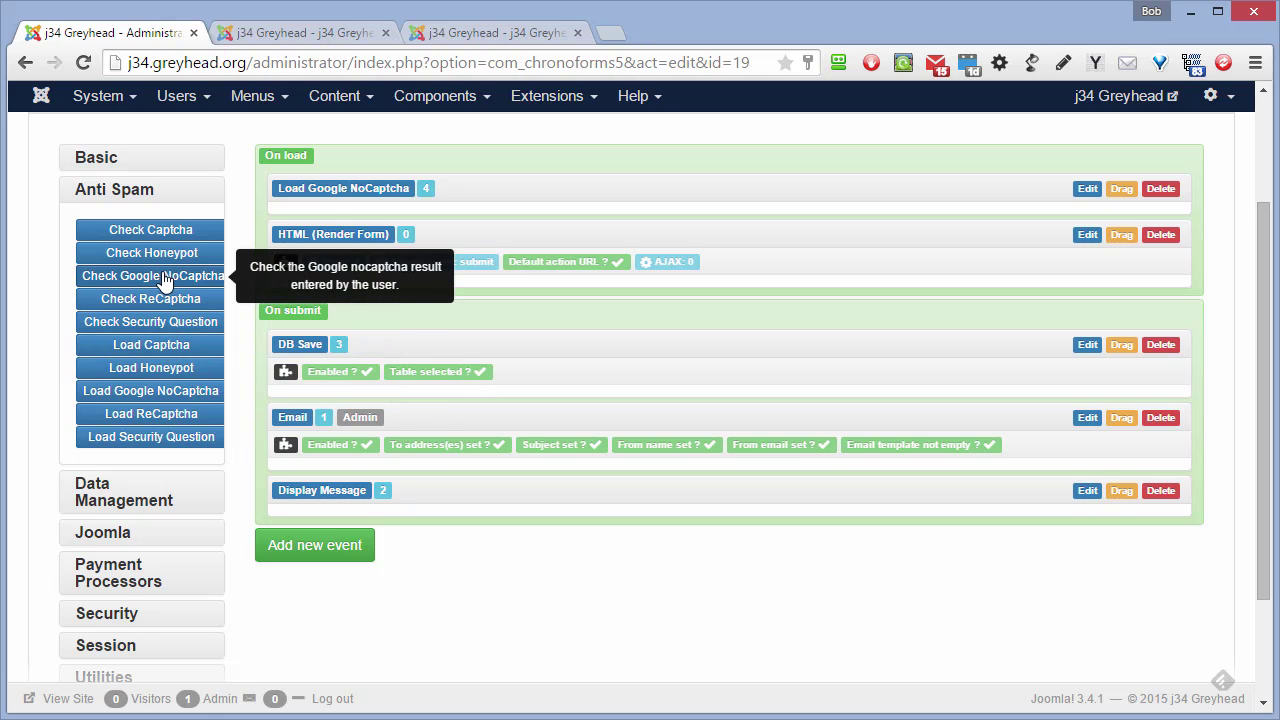
drag(167, 283, 323, 502)
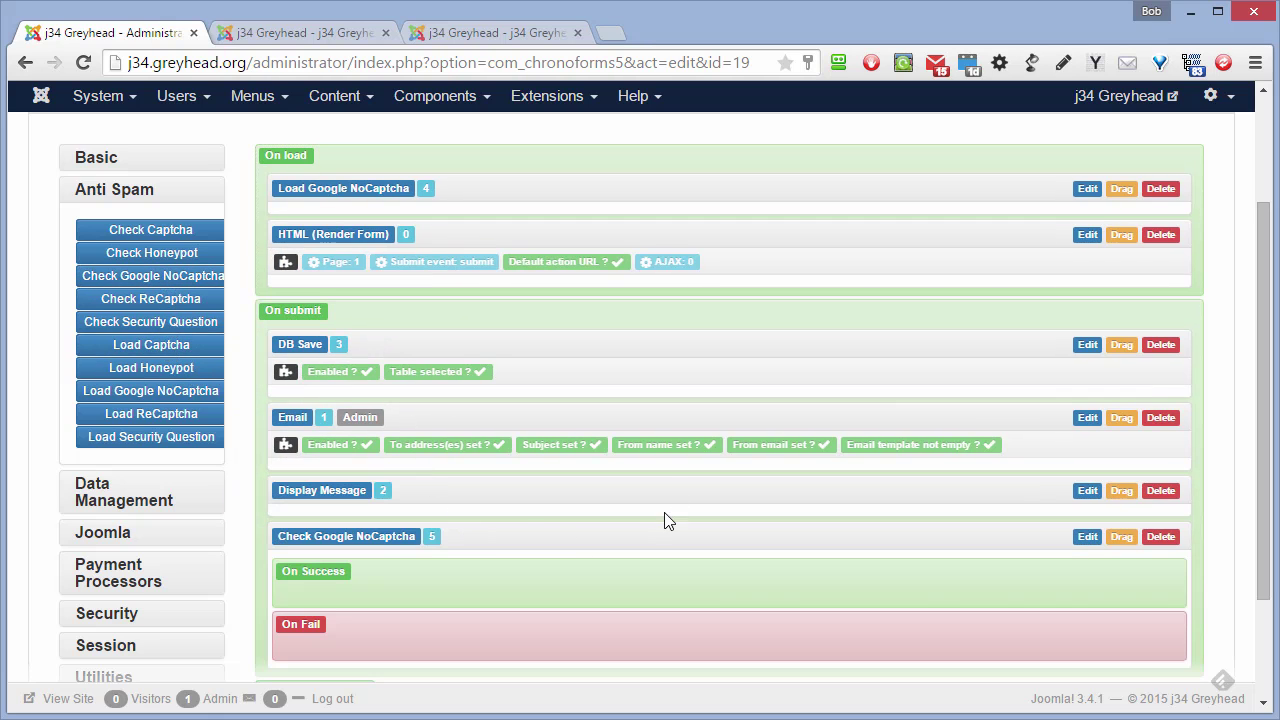
drag(1121, 537, 1131, 340)
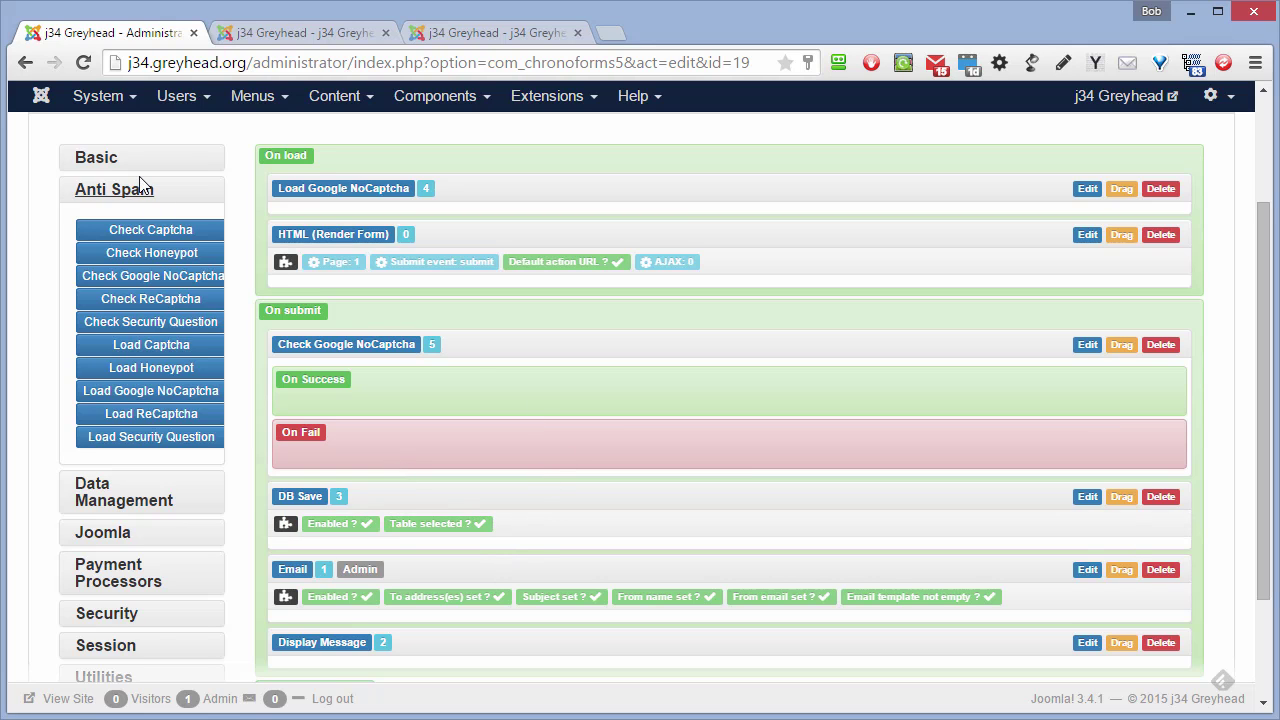
click(108, 160)
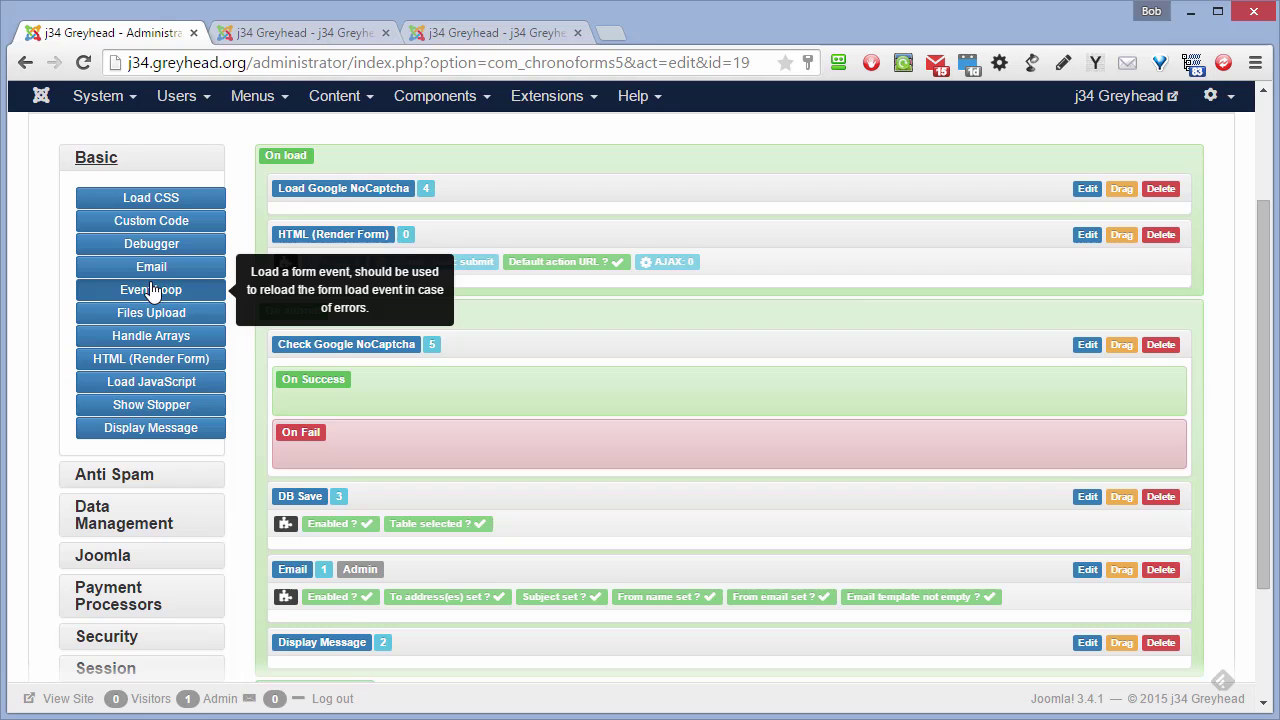
drag(149, 289, 345, 452)
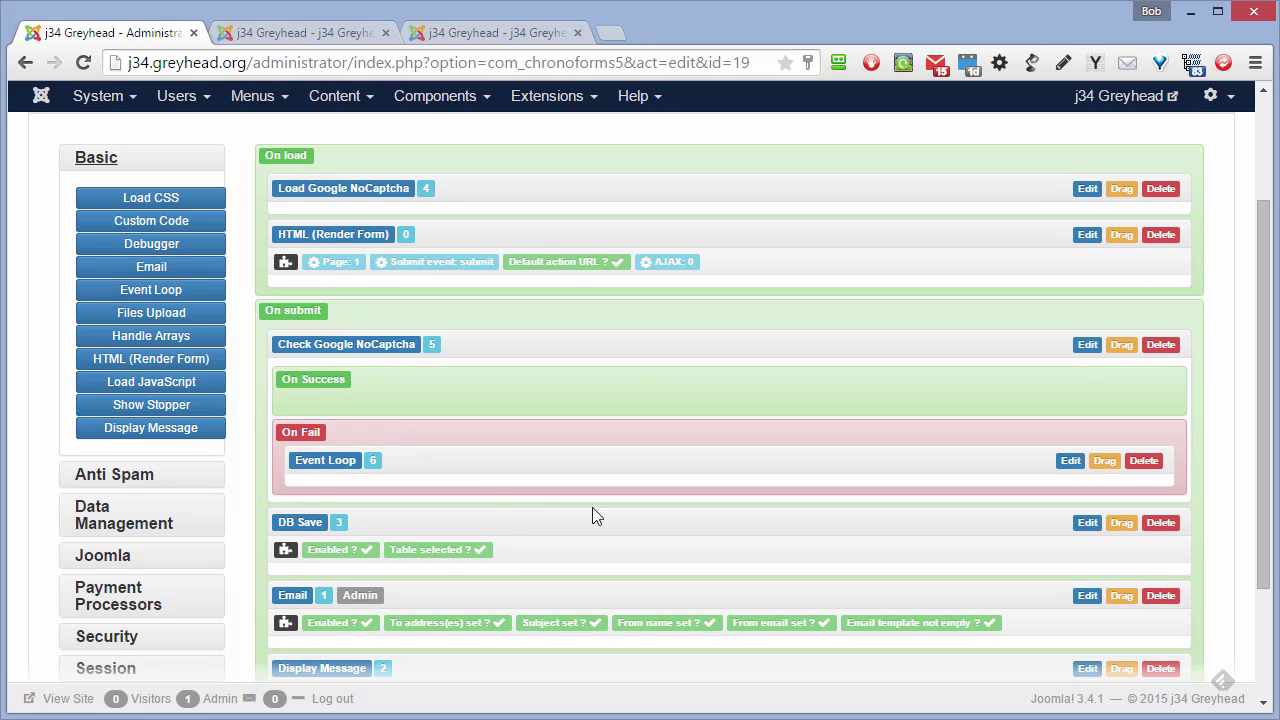
- Paste the Google site key into the Load Google NoCaptcha action's Site Key and save the action
click(1094, 194)
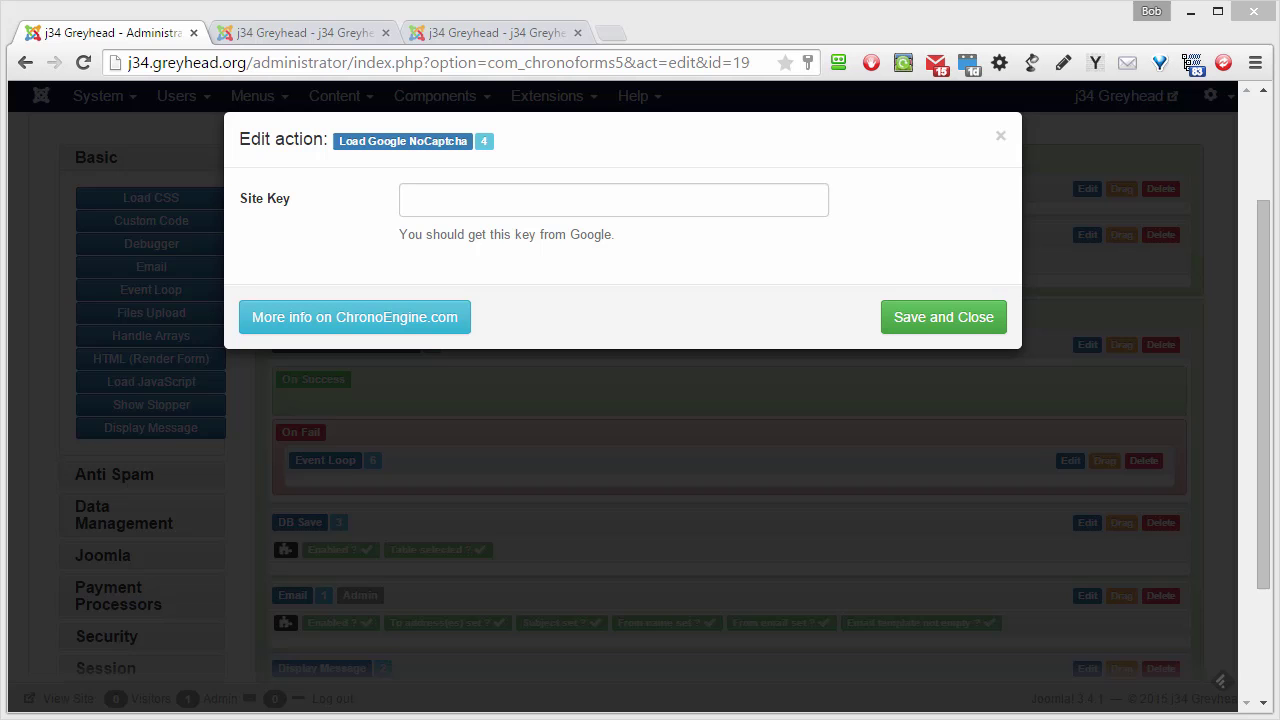
click(429, 207)
key(ctrl+v)
click(963, 340)
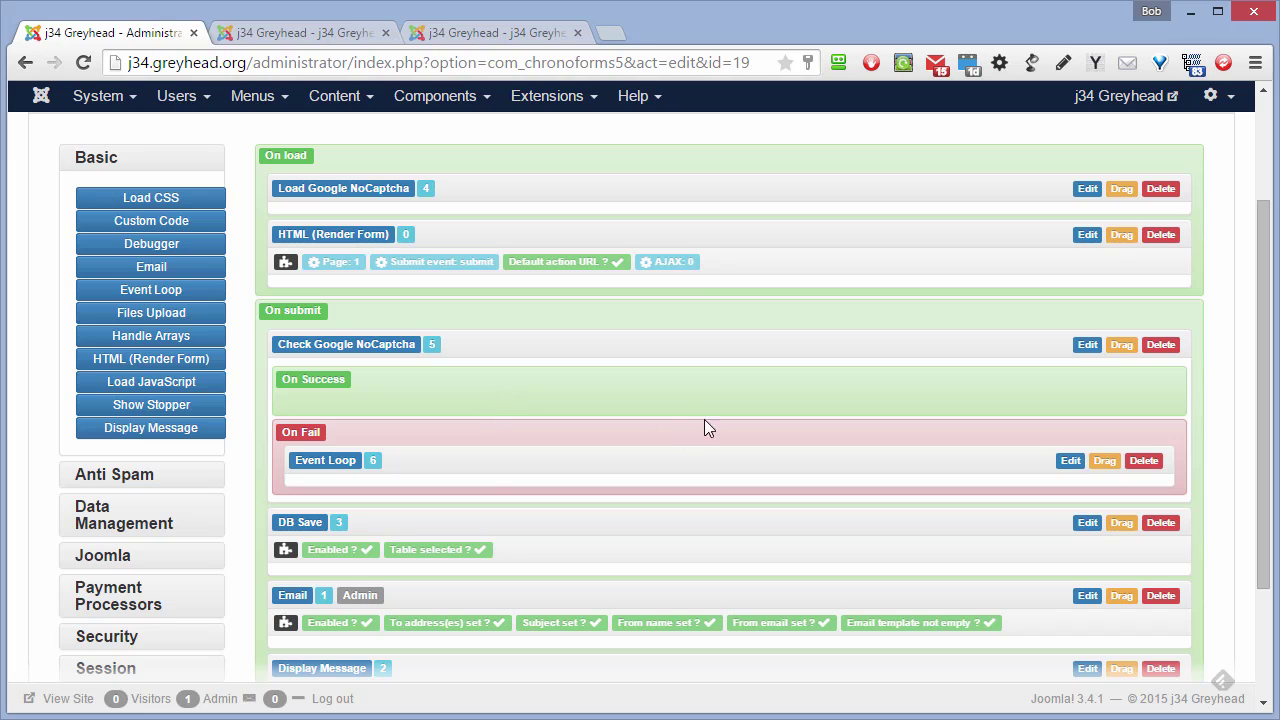
- Paste the Google secret key into the Check Google NoCaptcha action's Secret key and save the action
click(1088, 346)
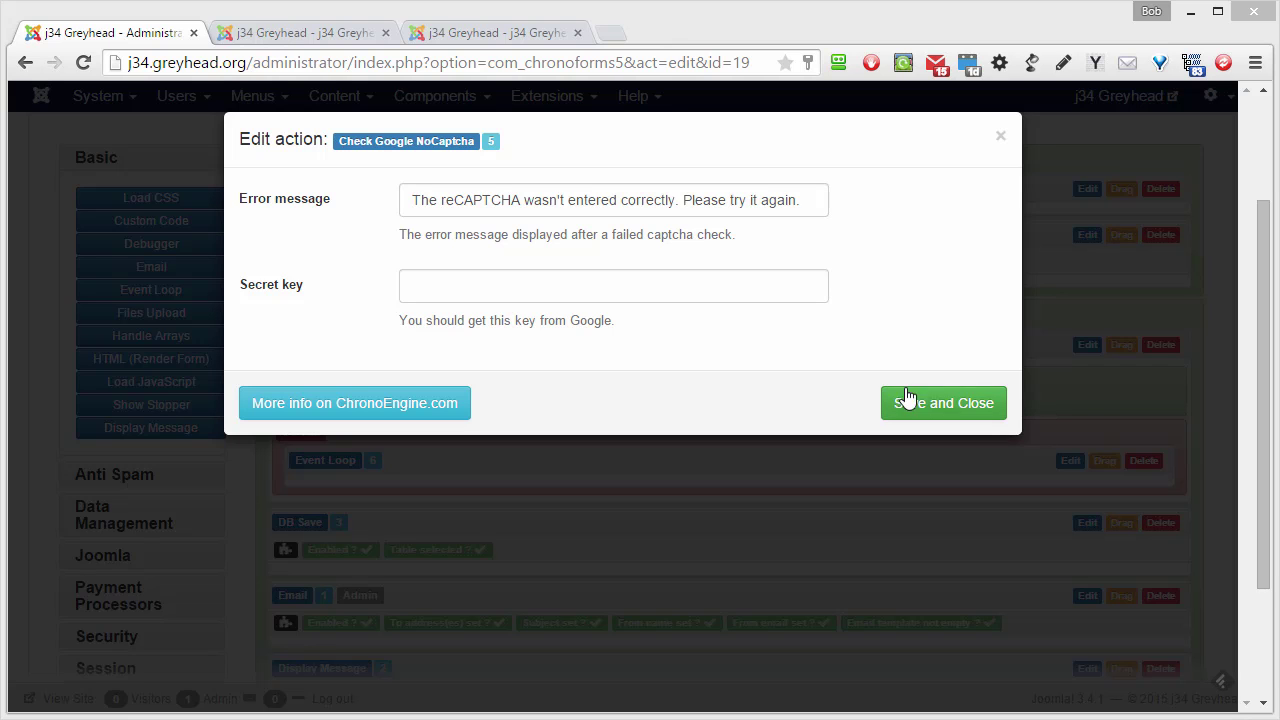
click(557, 289)
key(ctrl+v)
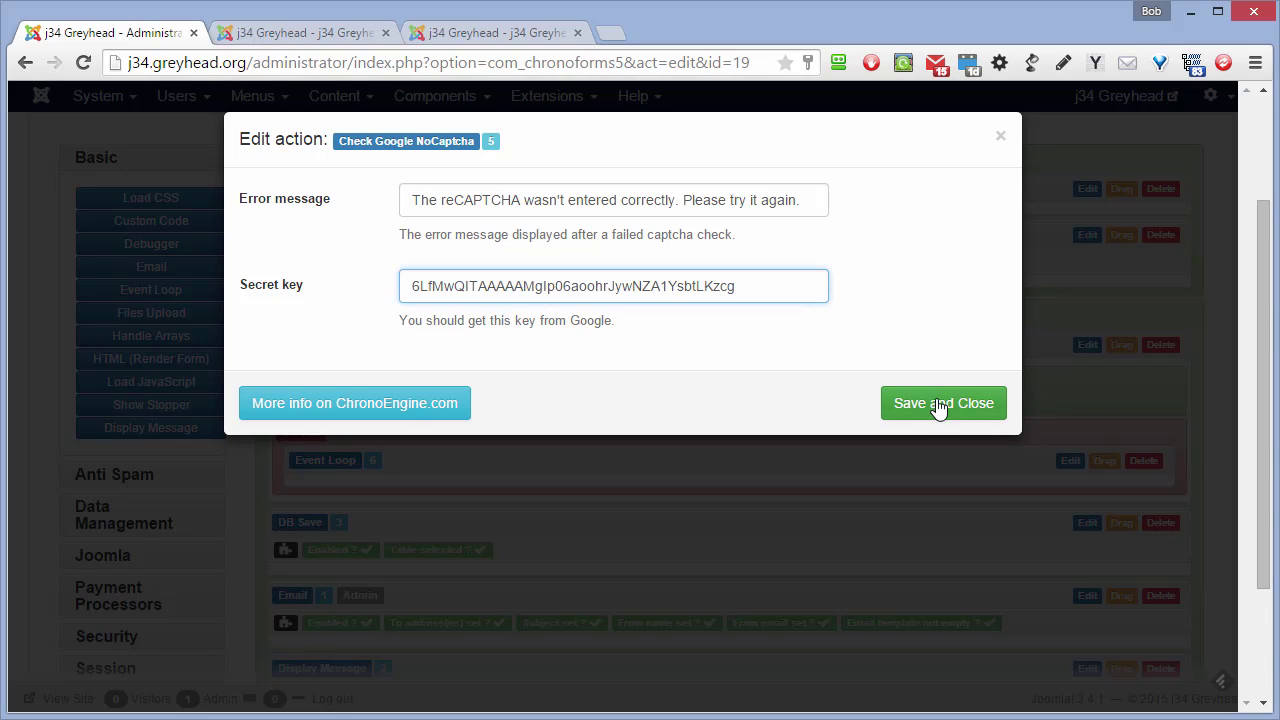
click(942, 402)
- Save the form and open its front-end test page to check the reCAPTCHA box
scroll(947, 401, up, 2)
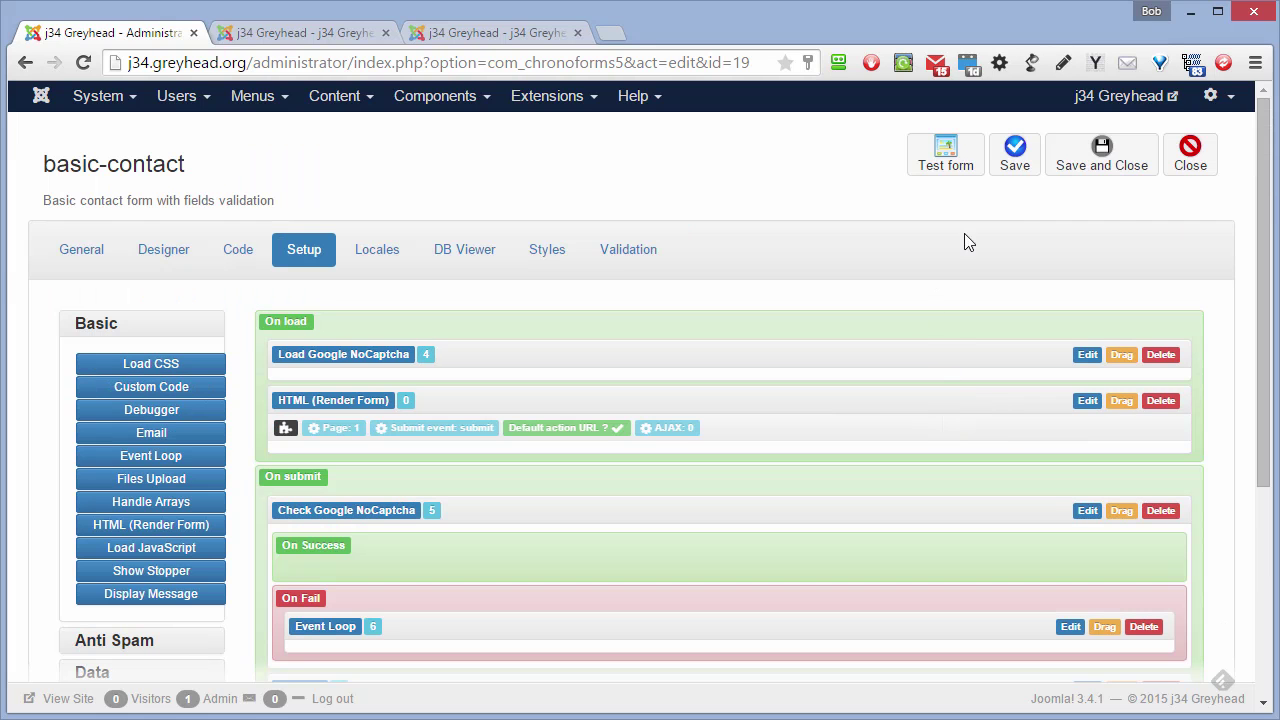
click(1012, 166)
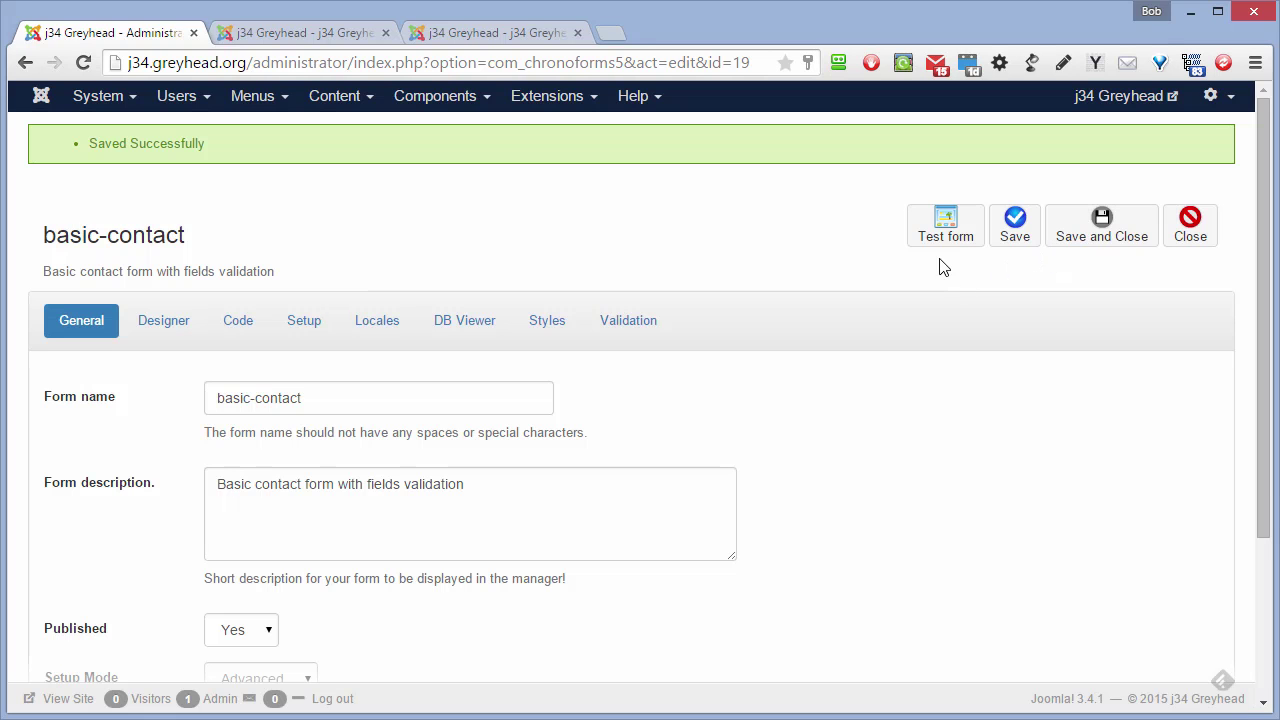
click(945, 225)
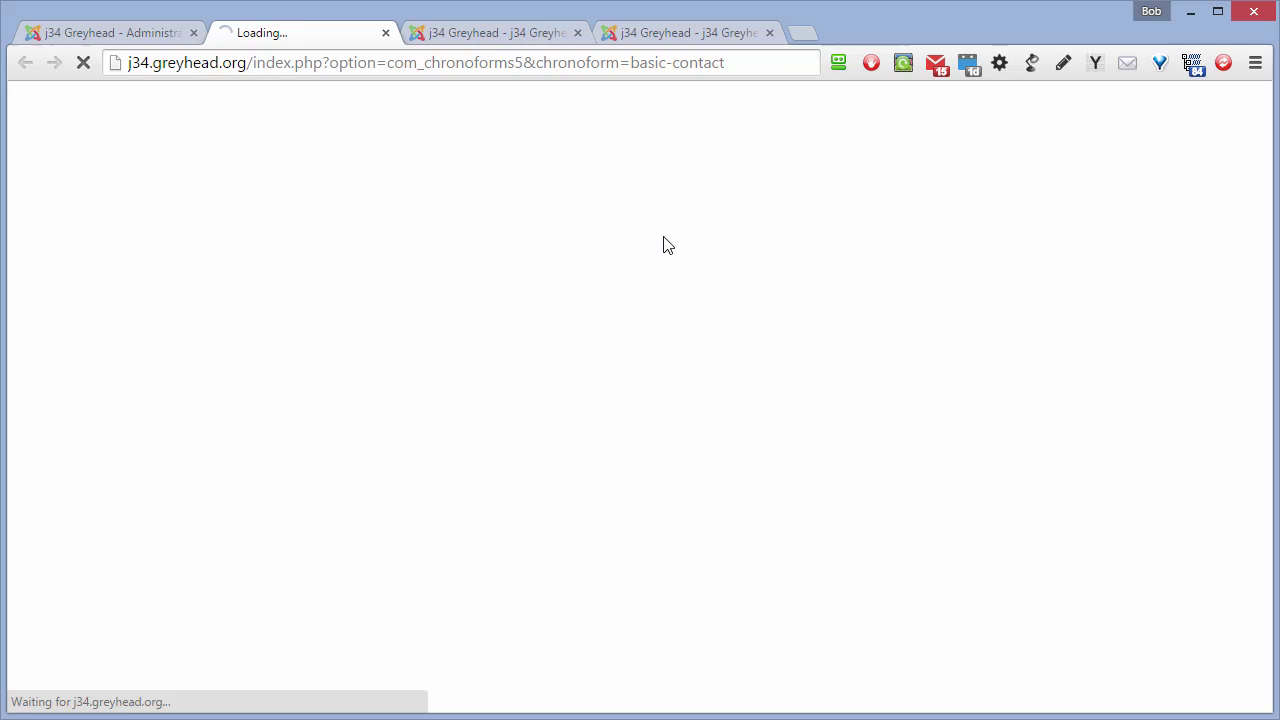
scroll(663, 238, down, 4)
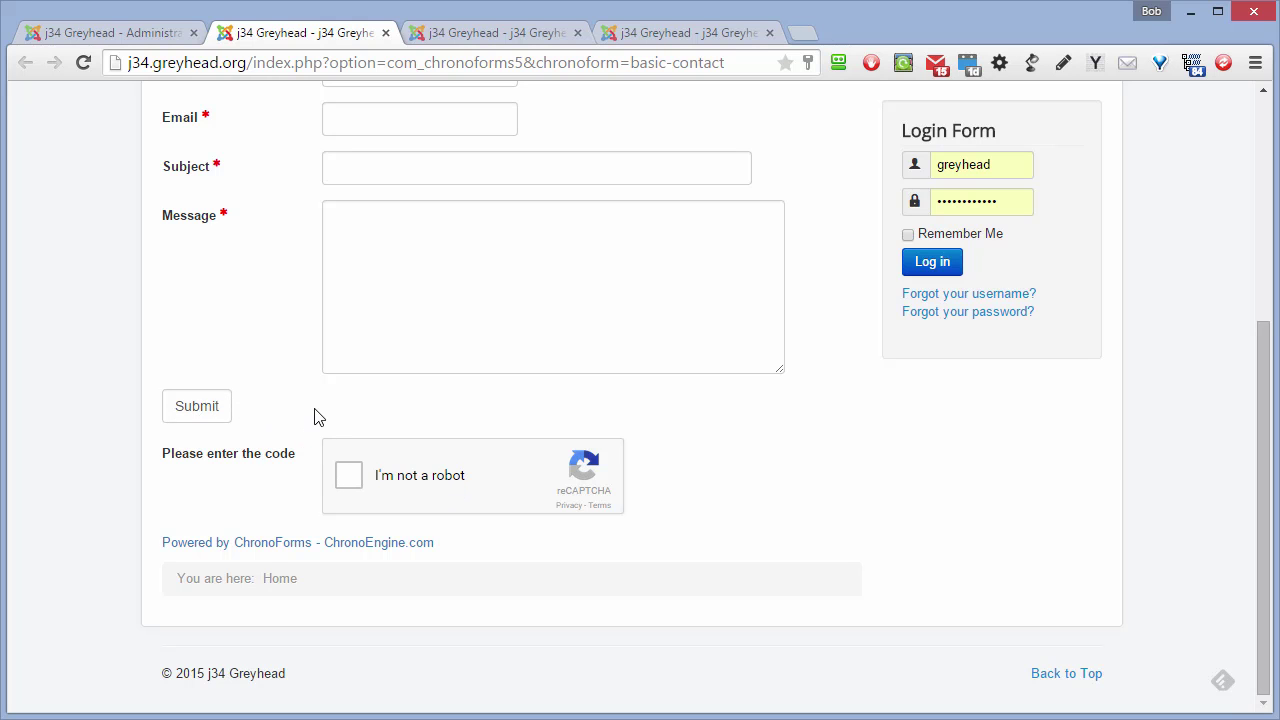
- Return to the form design, move the Recaptcha element above the Submit button and save the form
click(135, 40)
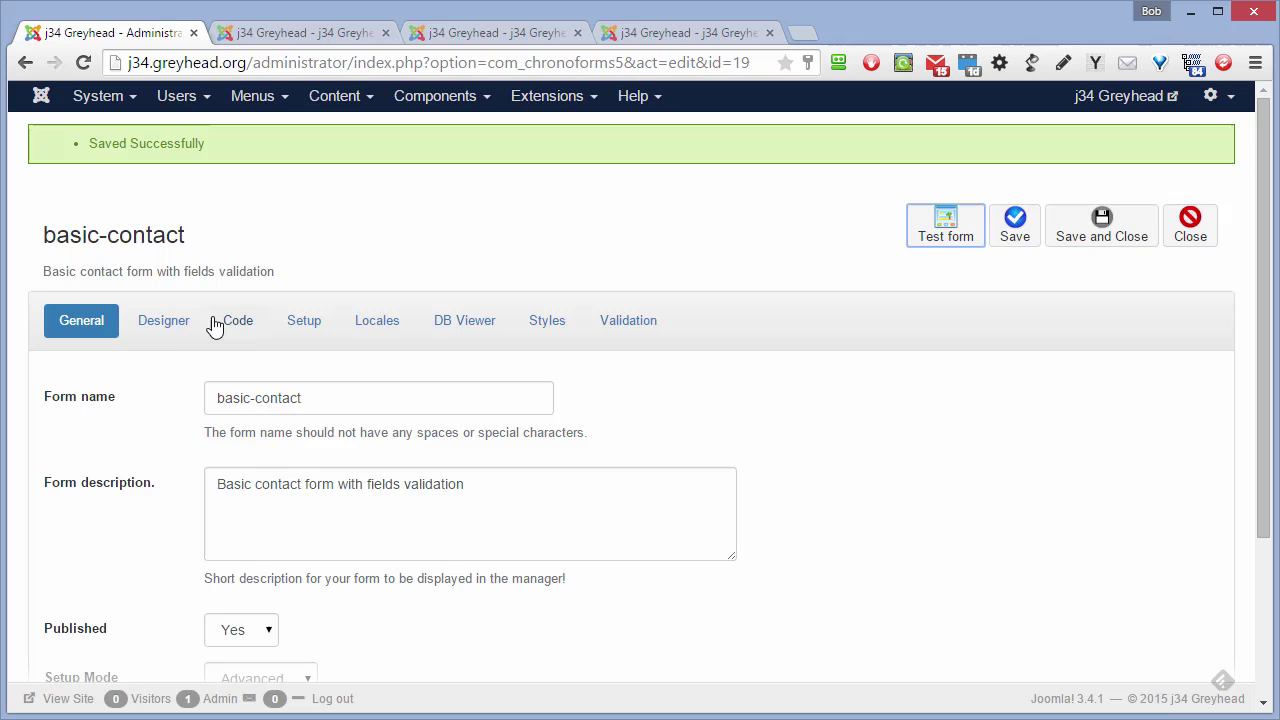
click(175, 320)
scroll(540, 388, down, 6)
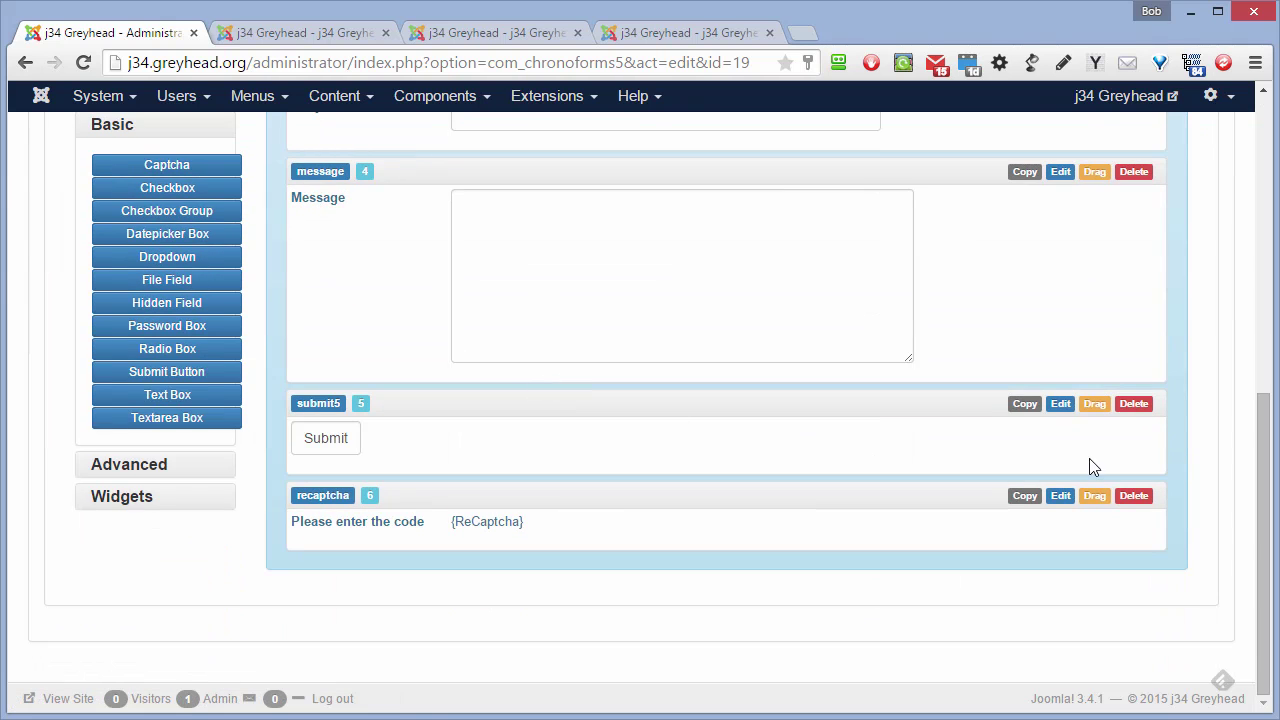
drag(1108, 500, 1104, 470)
scroll(829, 431, up, 5)
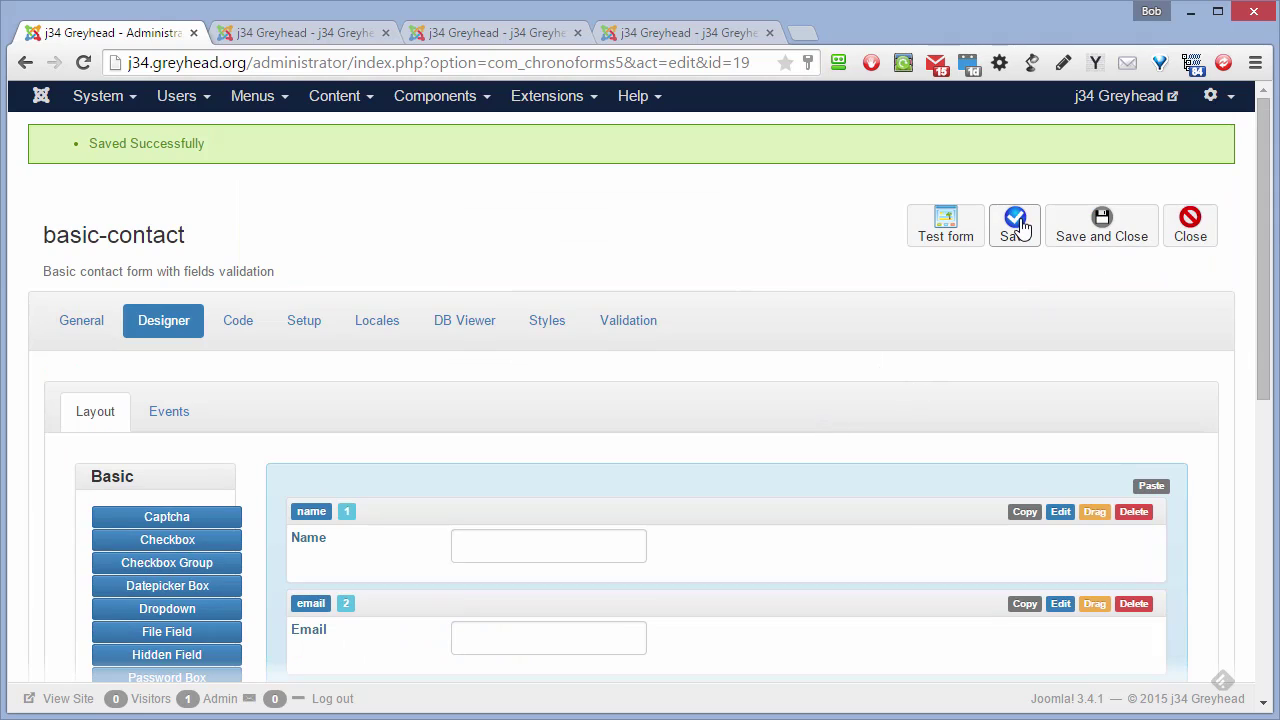
click(1015, 225)
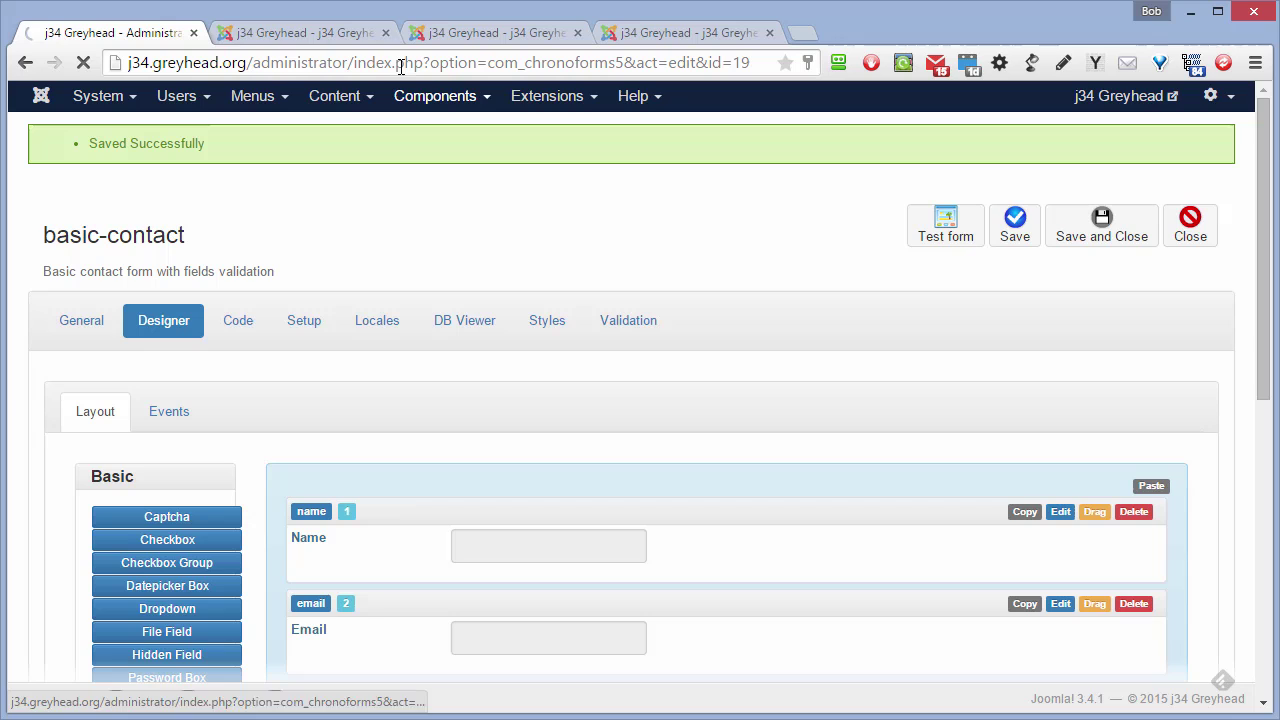
- Reload the front-end basic-contact form to check the reCAPTCHA's position and submit the form empty
click(325, 36)
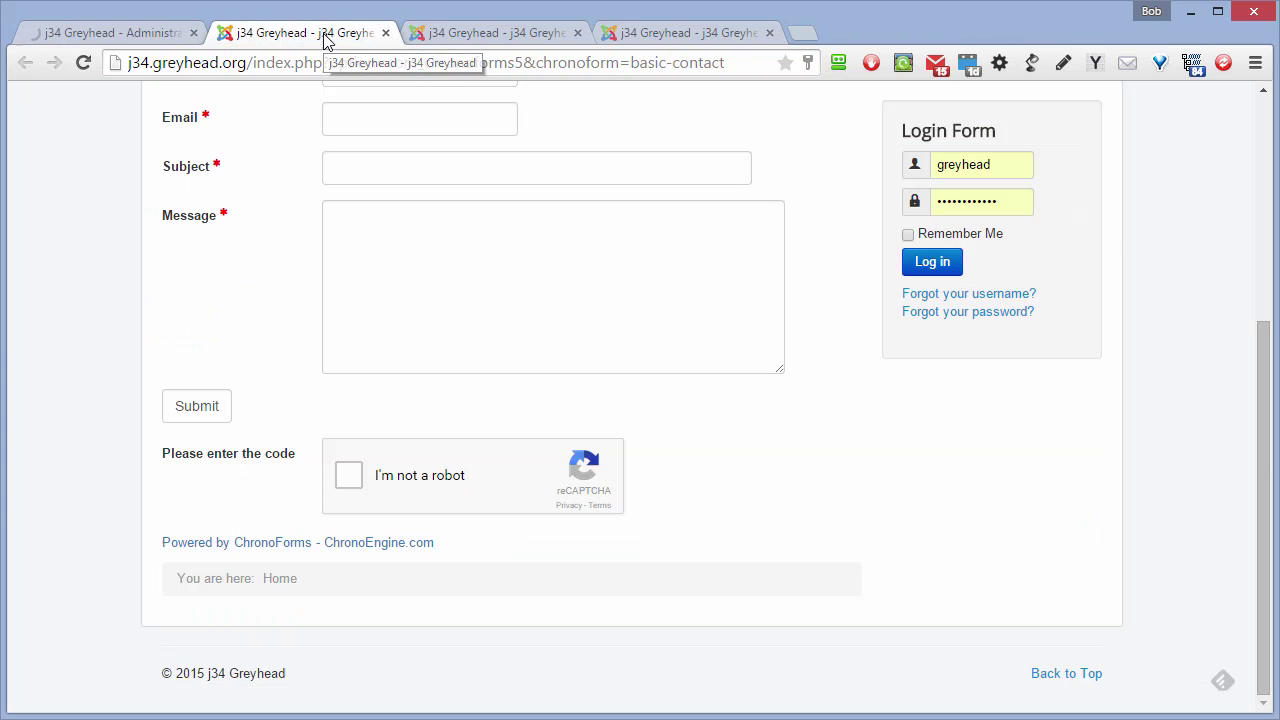
click(83, 62)
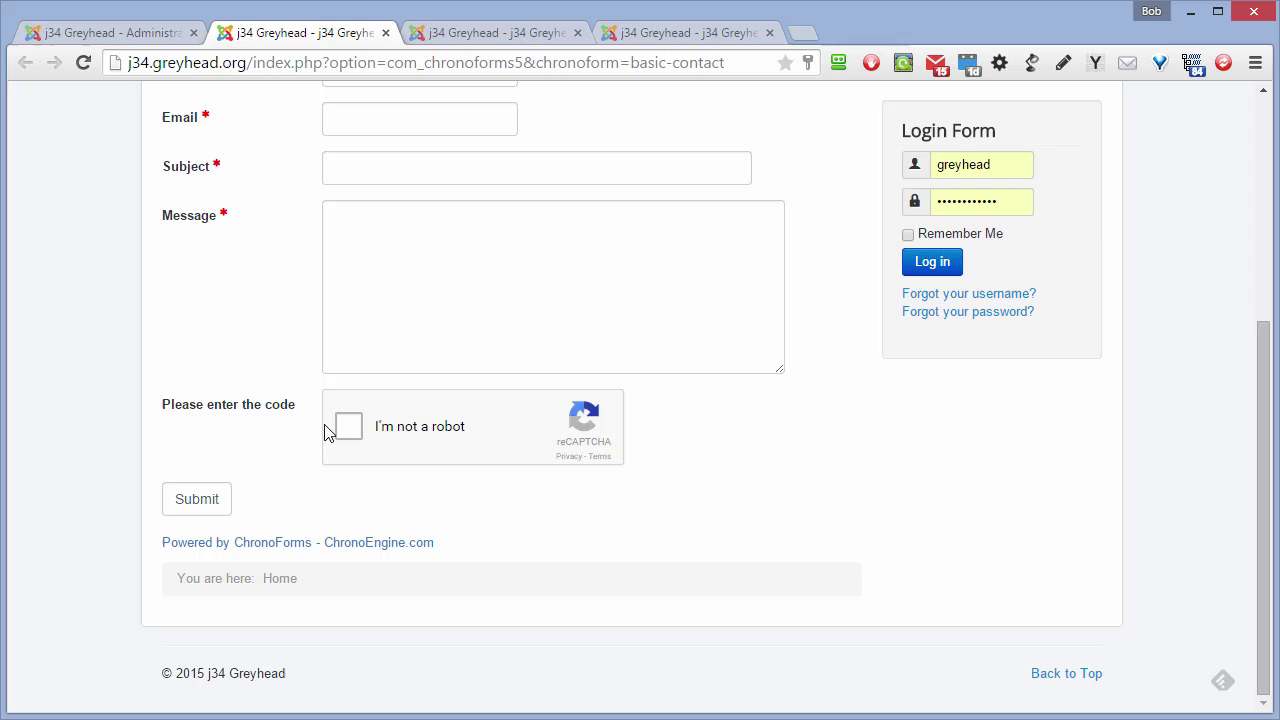
click(200, 500)
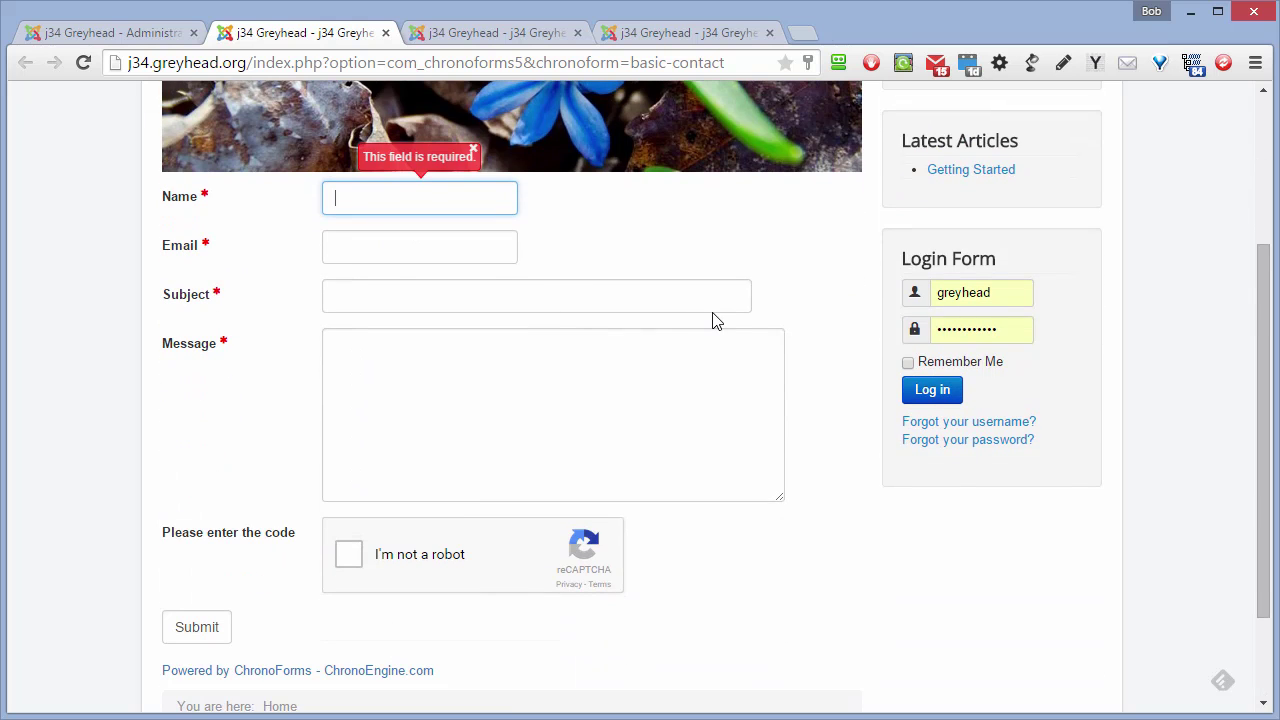
- Fill in a dummy name and e-mail, subject "trest" and message "vxvccvv", and submit the form with the reCAPTCHA box unticked
text(gfdsg)
click(375, 250)
text(dfgdg@example.com)
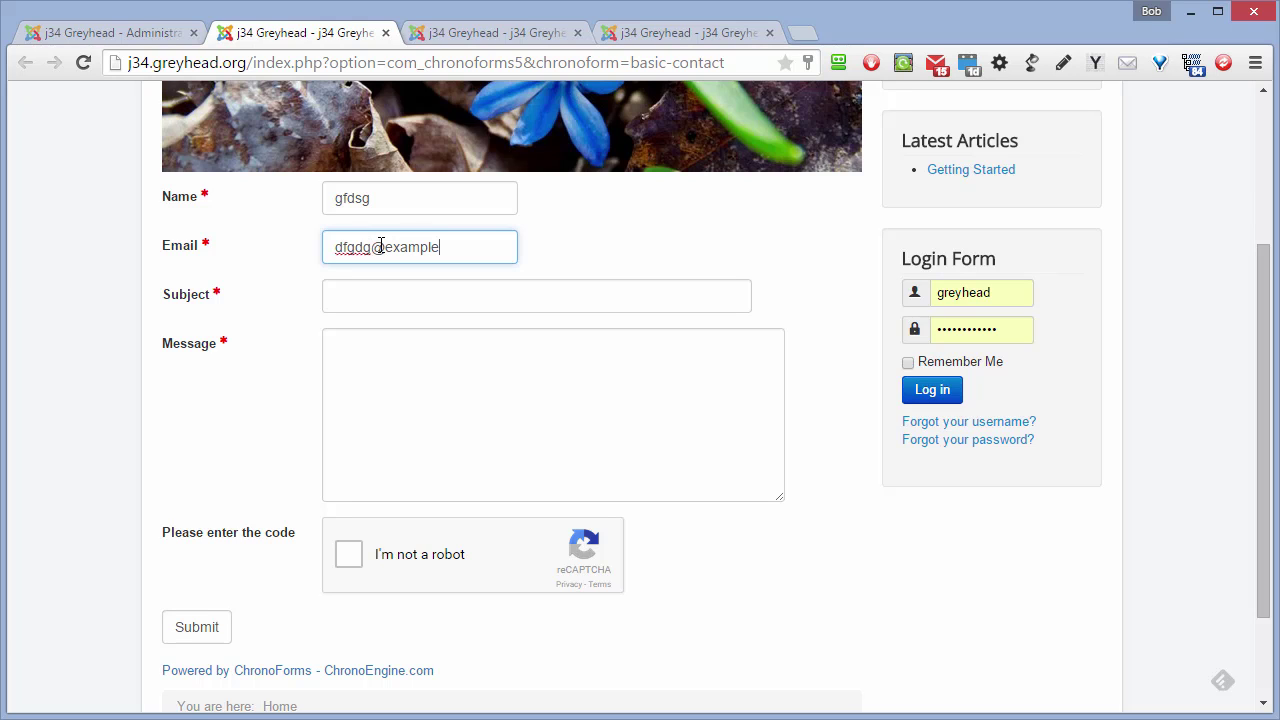
click(411, 302)
text(trest)
click(410, 350)
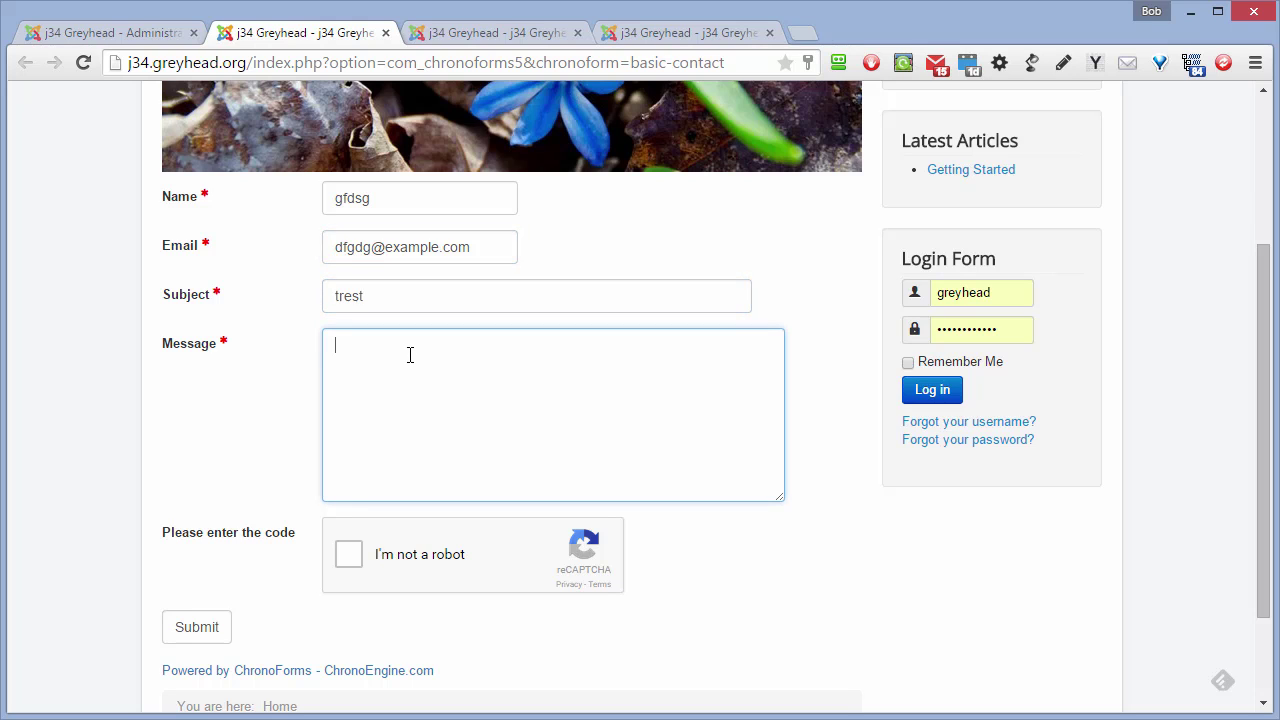
text(vxvccvv)
click(228, 628)
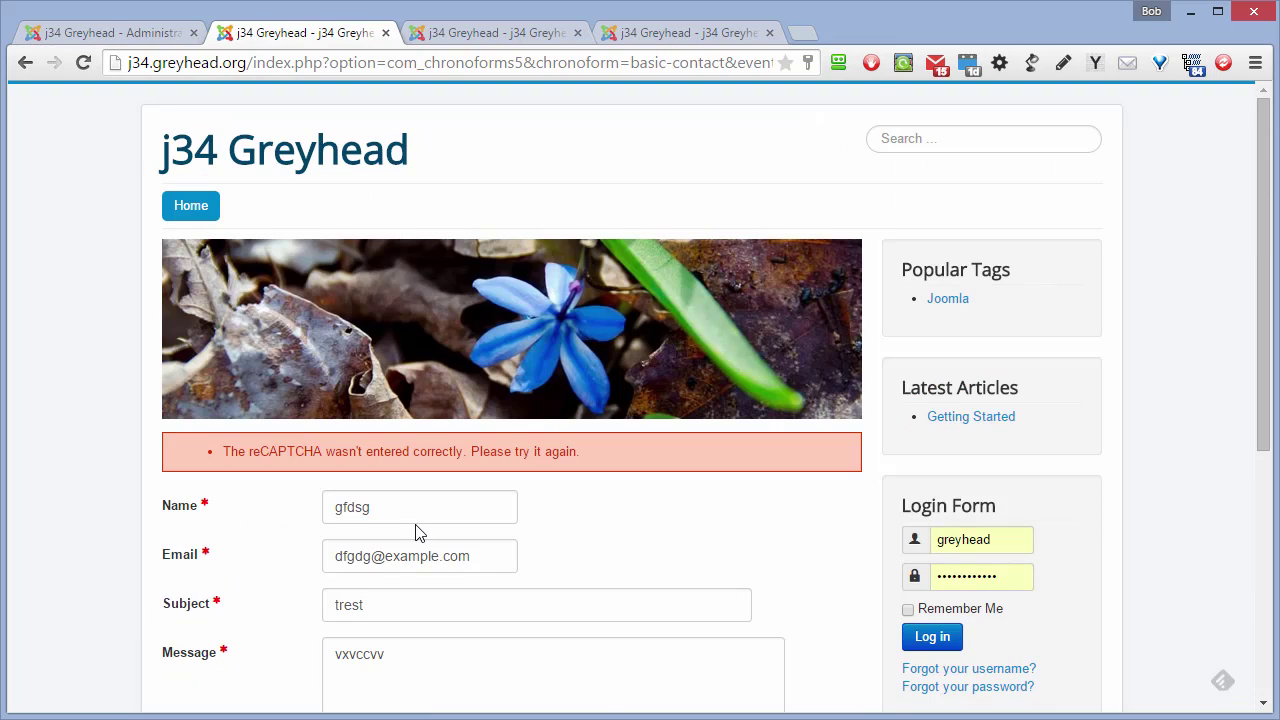
scroll(416, 531, down, 3)
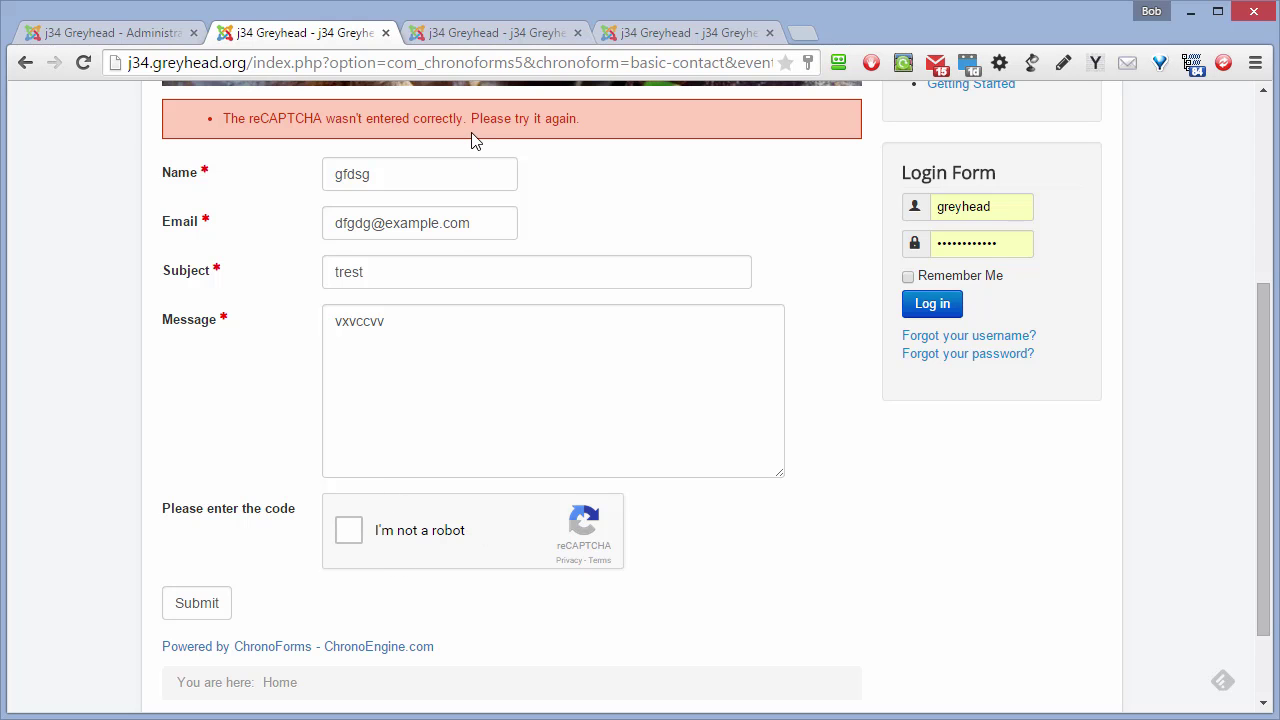
- Return to the basic-contact form's Setup in the administrator, inspect the Load Google NoCaptcha action's settings and close them unchanged
click(130, 36)
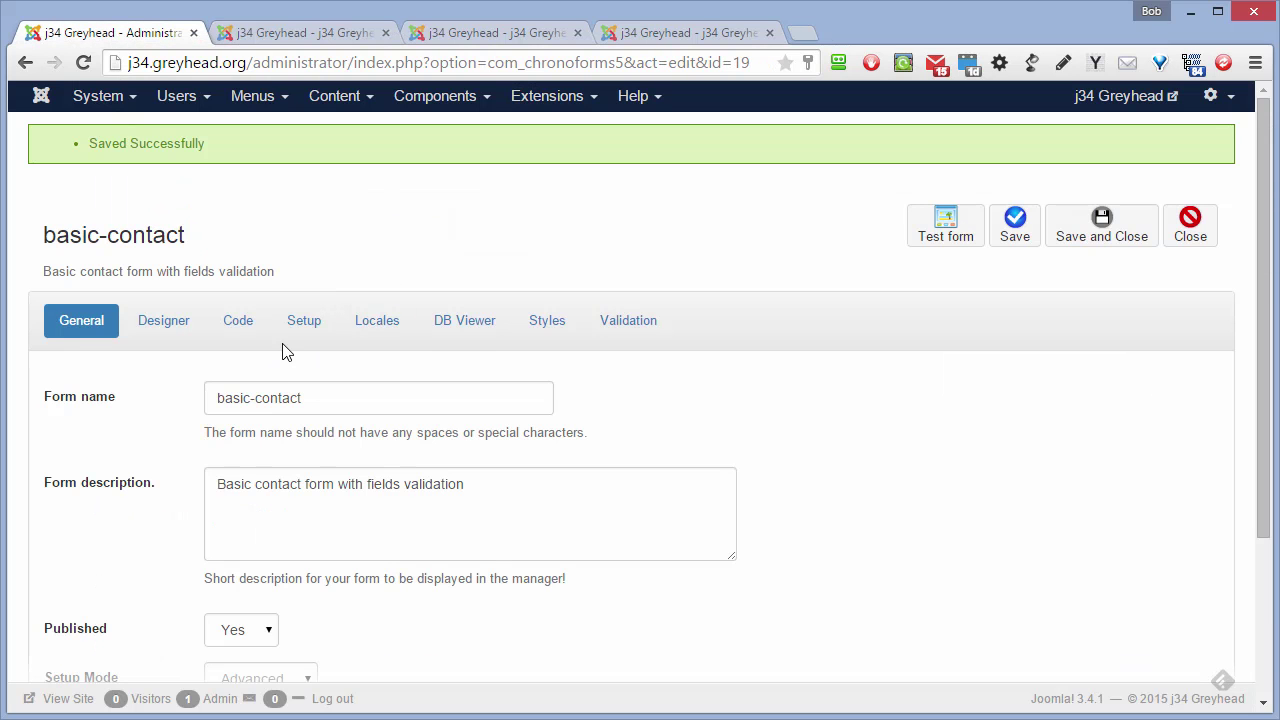
click(307, 319)
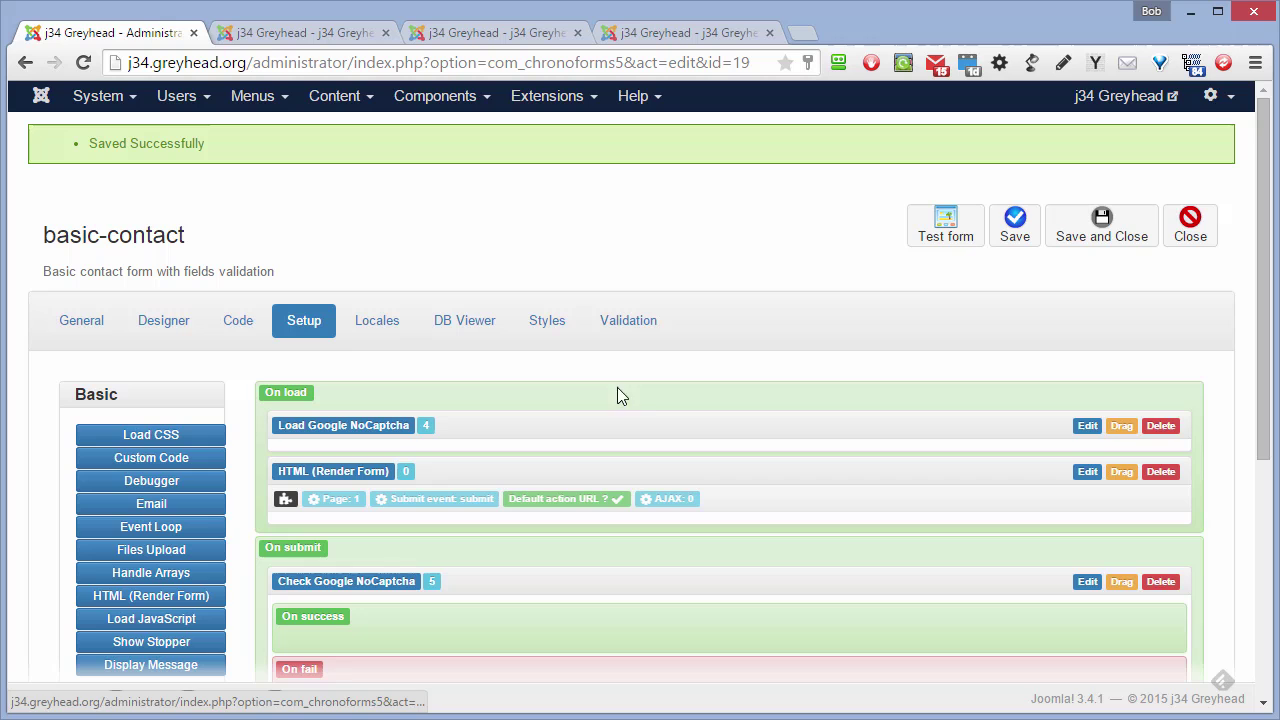
click(1090, 427)
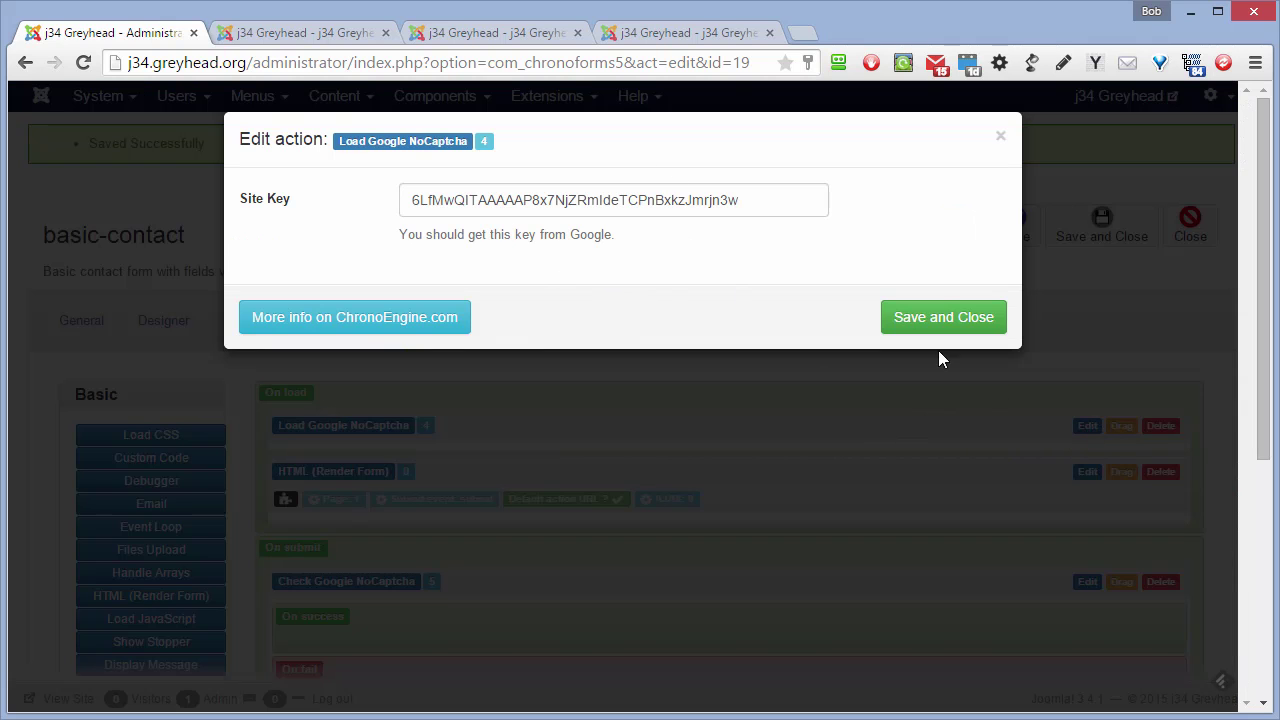
click(843, 591)
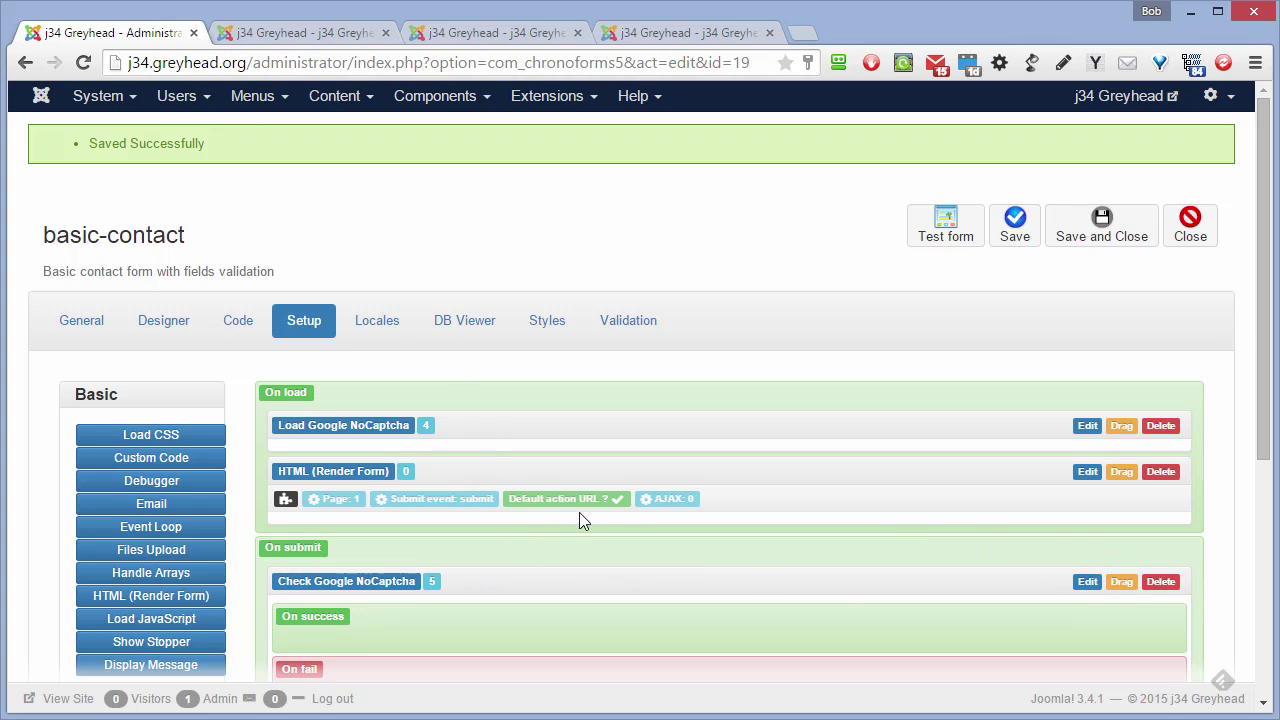
- Change the Check Google NoCaptcha action's error message to "The NoCaptcha wasn't entered correctly. Please try again." and save the action
click(1087, 581)
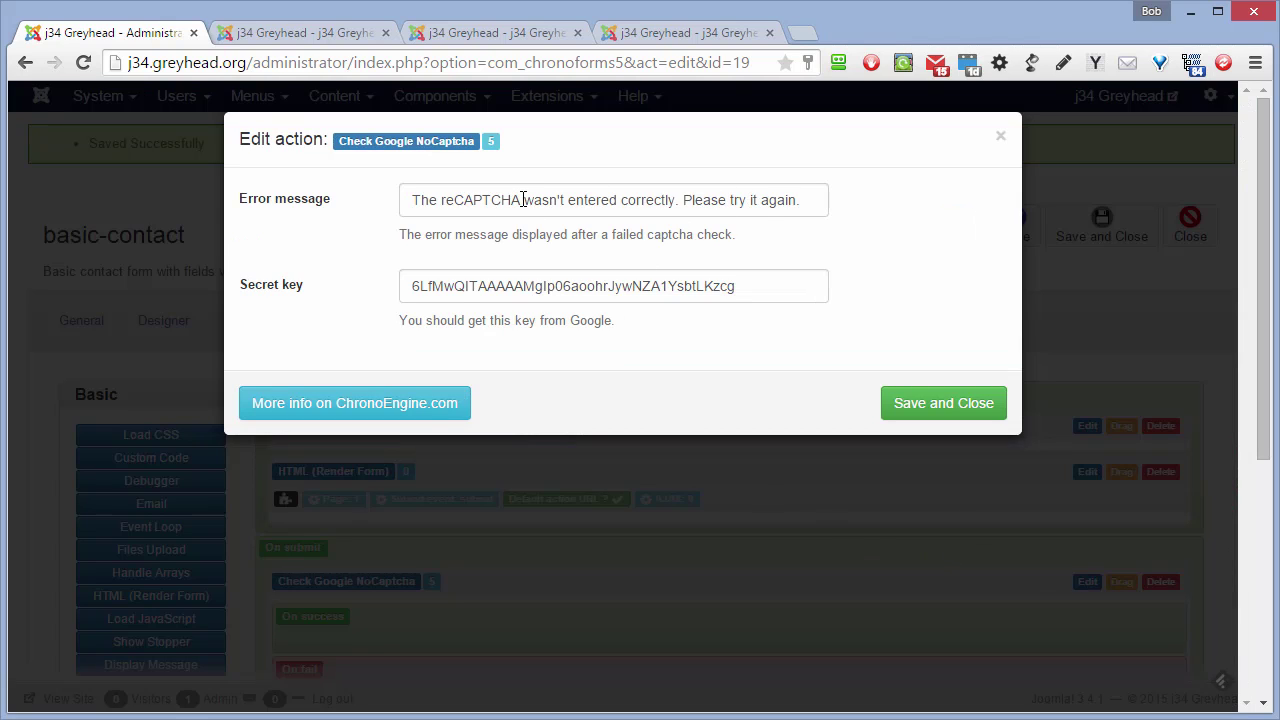
drag(522, 199, 442, 203)
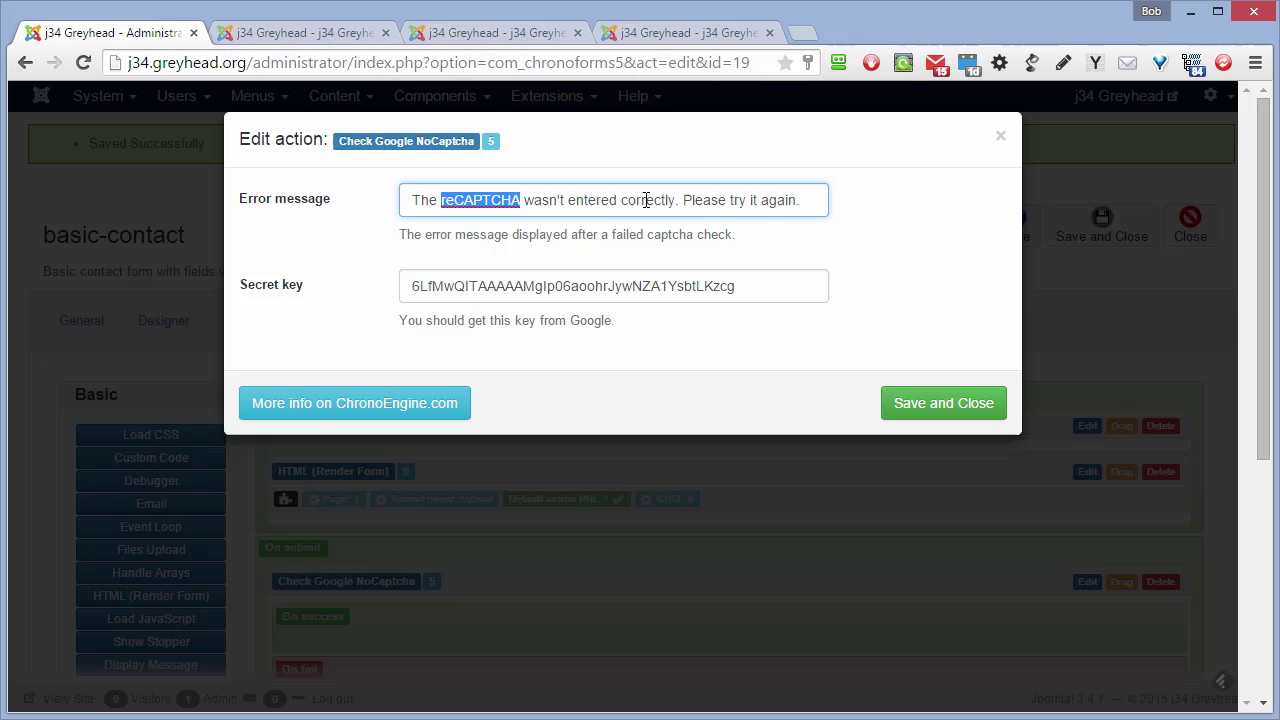
text(NoCa)
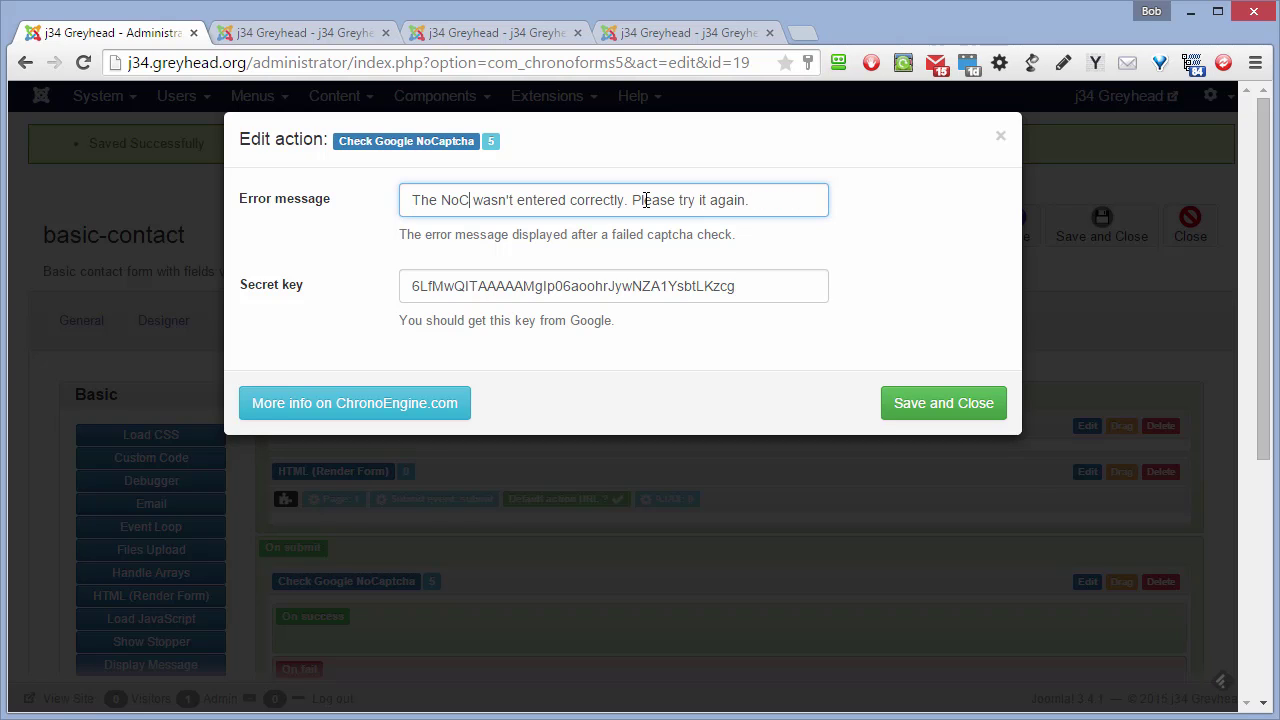
text(ptcah)
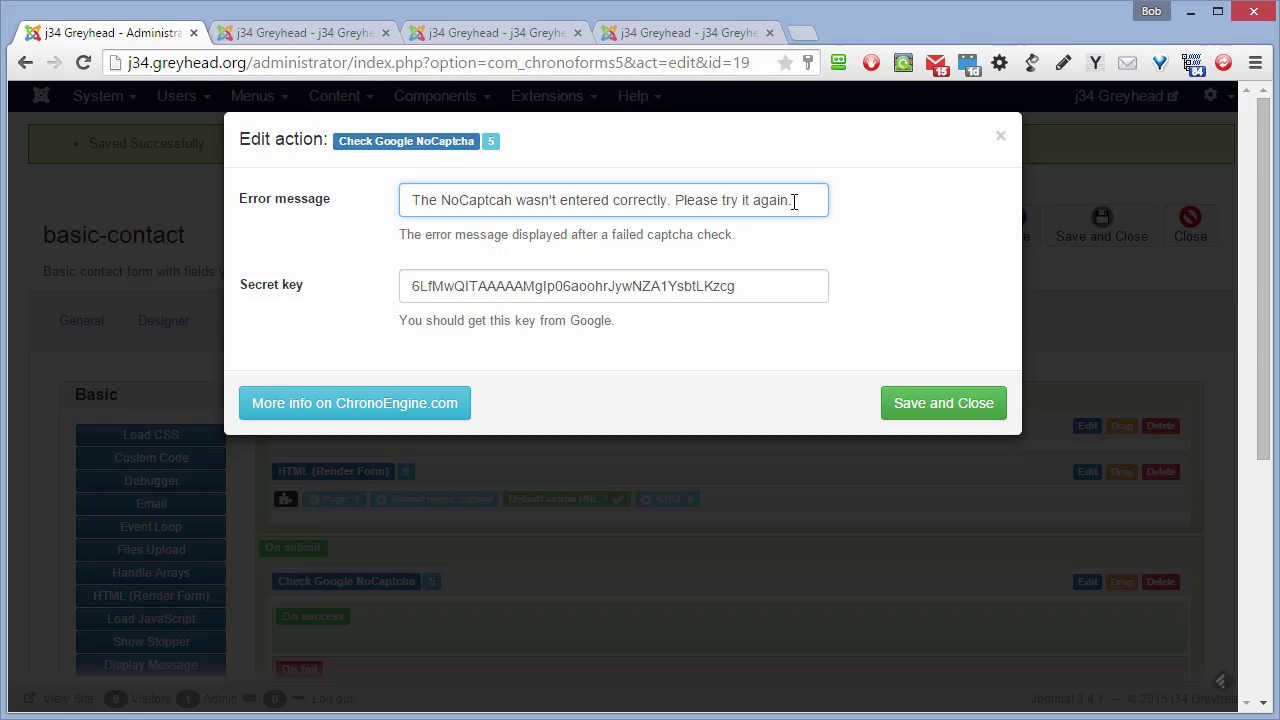
click(754, 201)
key(BackSpace)
key(BackSpace)
key(BackSpace)
click(503, 199)
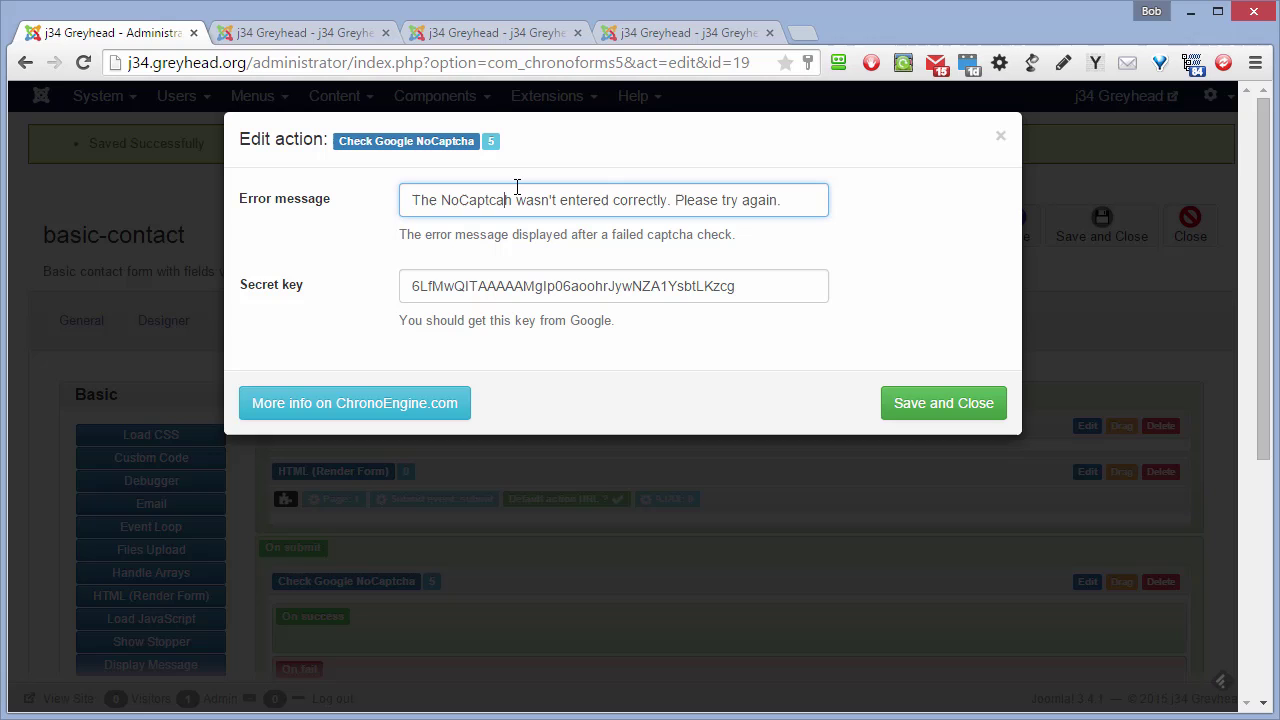
key(BackSpace)
text(a)
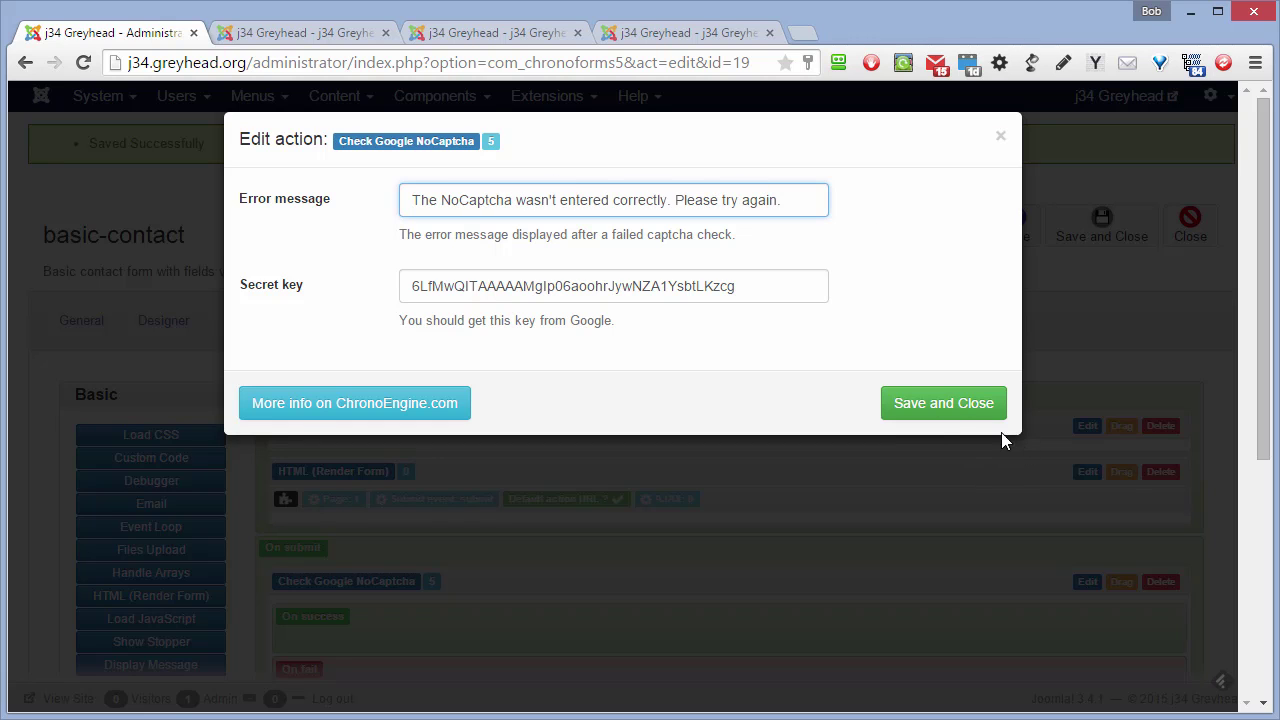
click(944, 404)
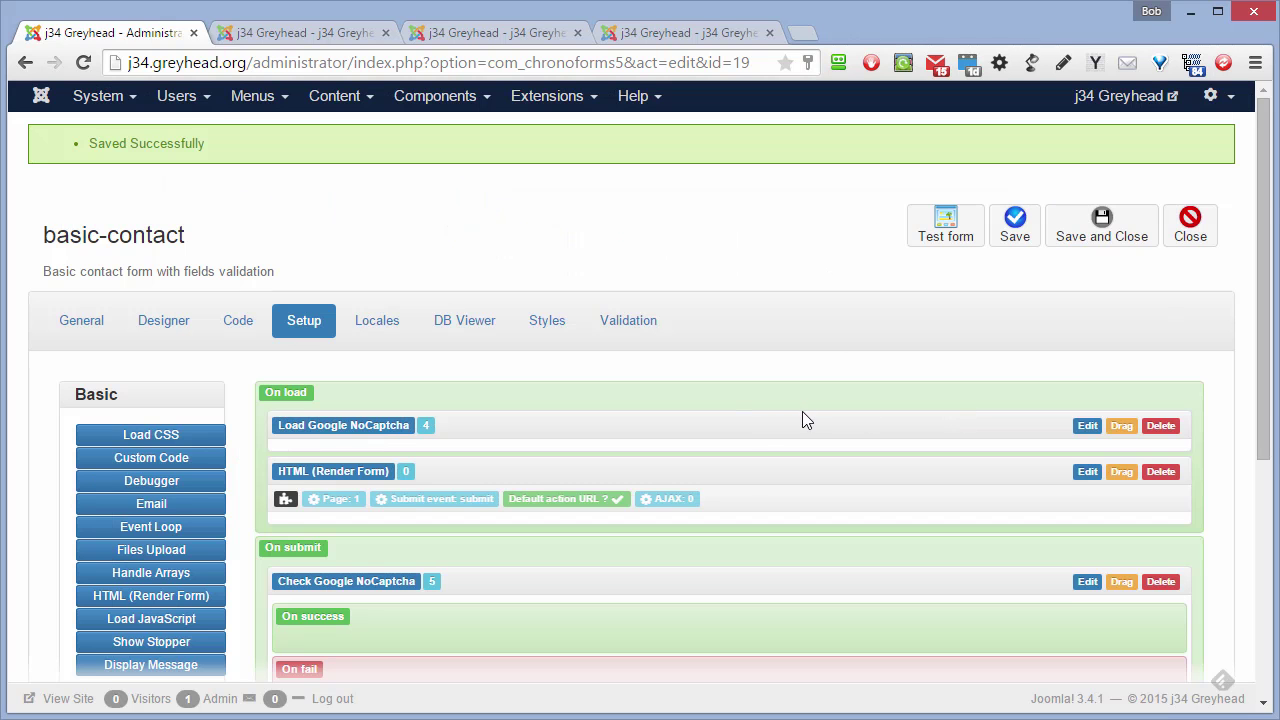
- Save the form and resubmit the filled-in front-end form with the reCAPTCHA box unticked to check the error message
click(1017, 228)
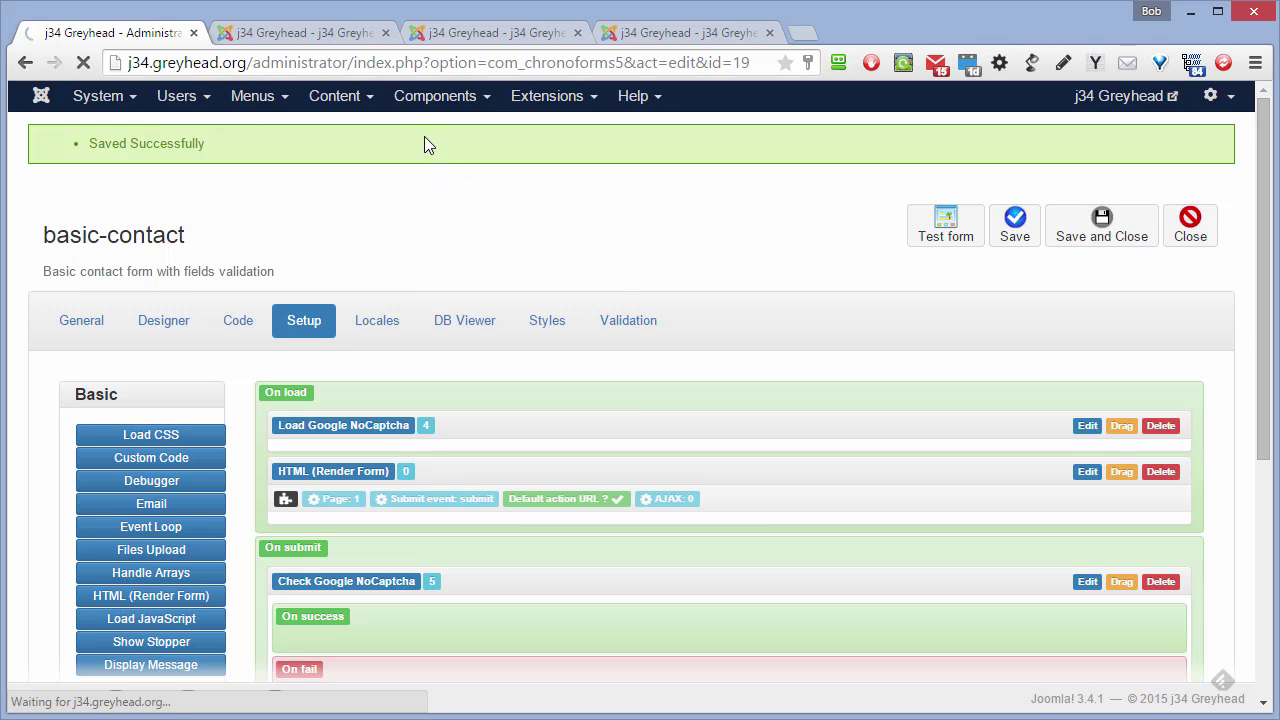
click(340, 36)
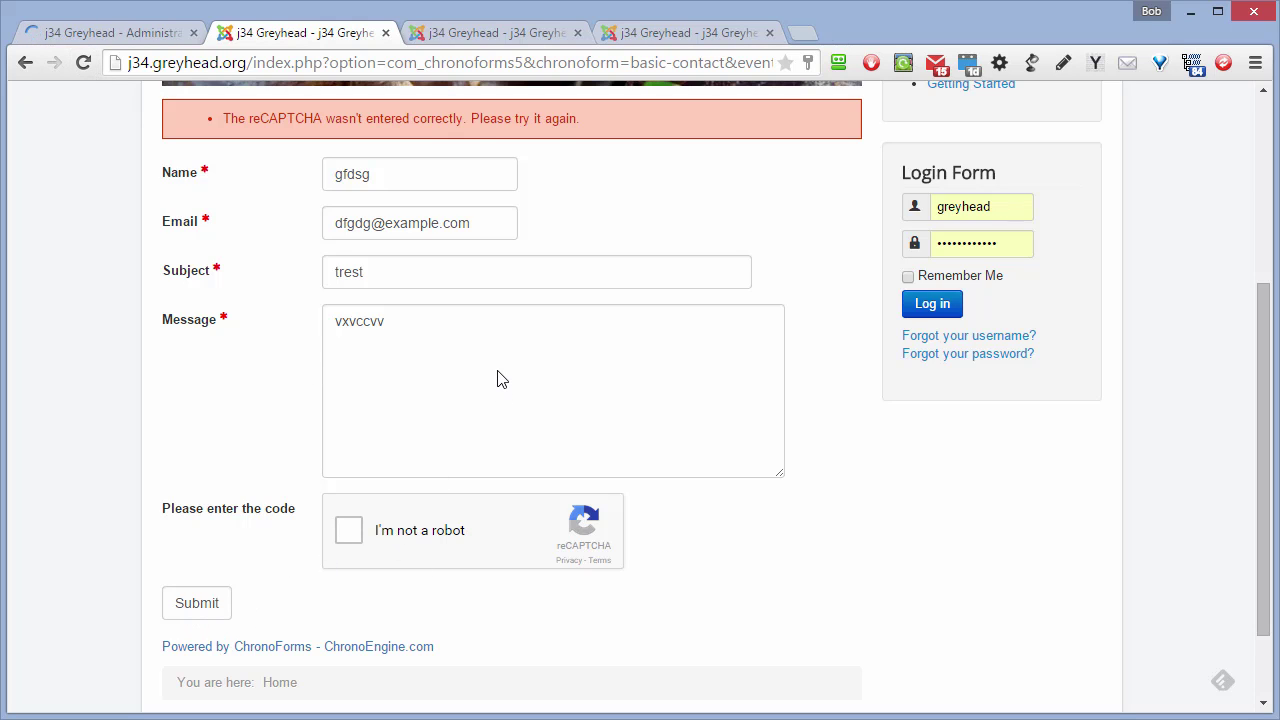
key(Tab)
key(Return)
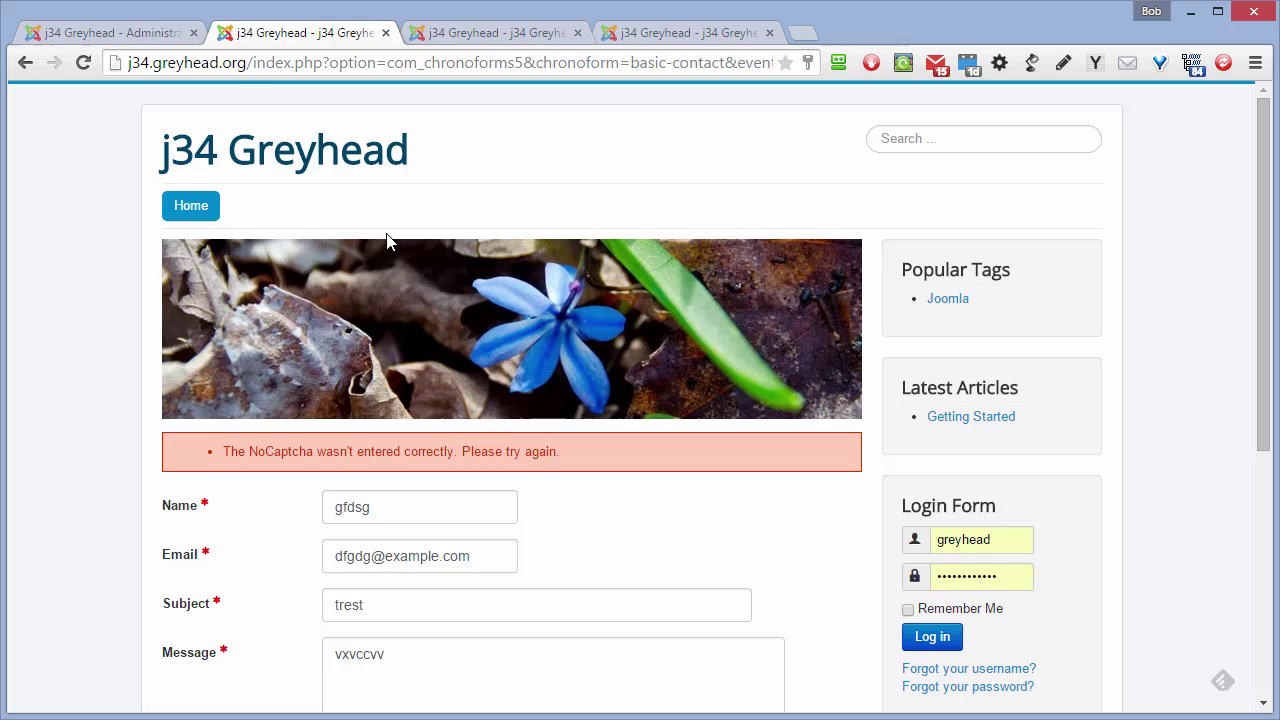
- Review the Anti Spam actions available in the basic-contact form's Setup and view the demo-basic-contact form's image captcha on the site
click(137, 36)
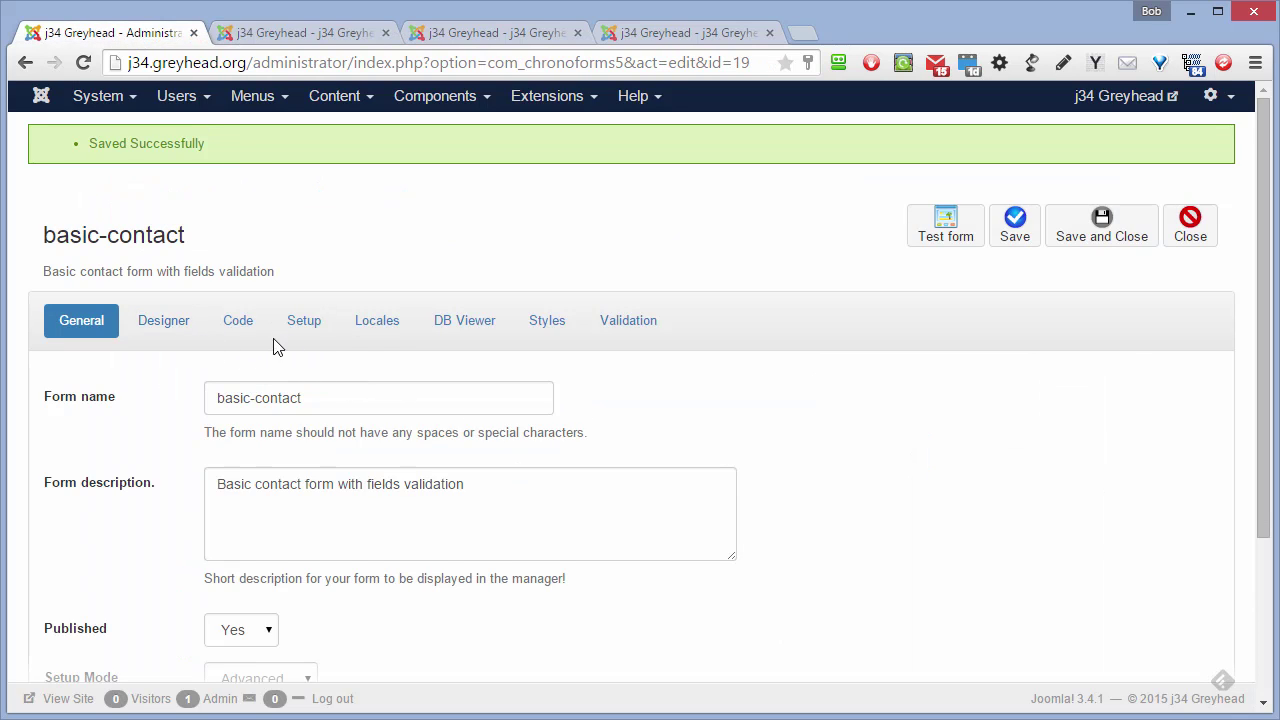
click(307, 326)
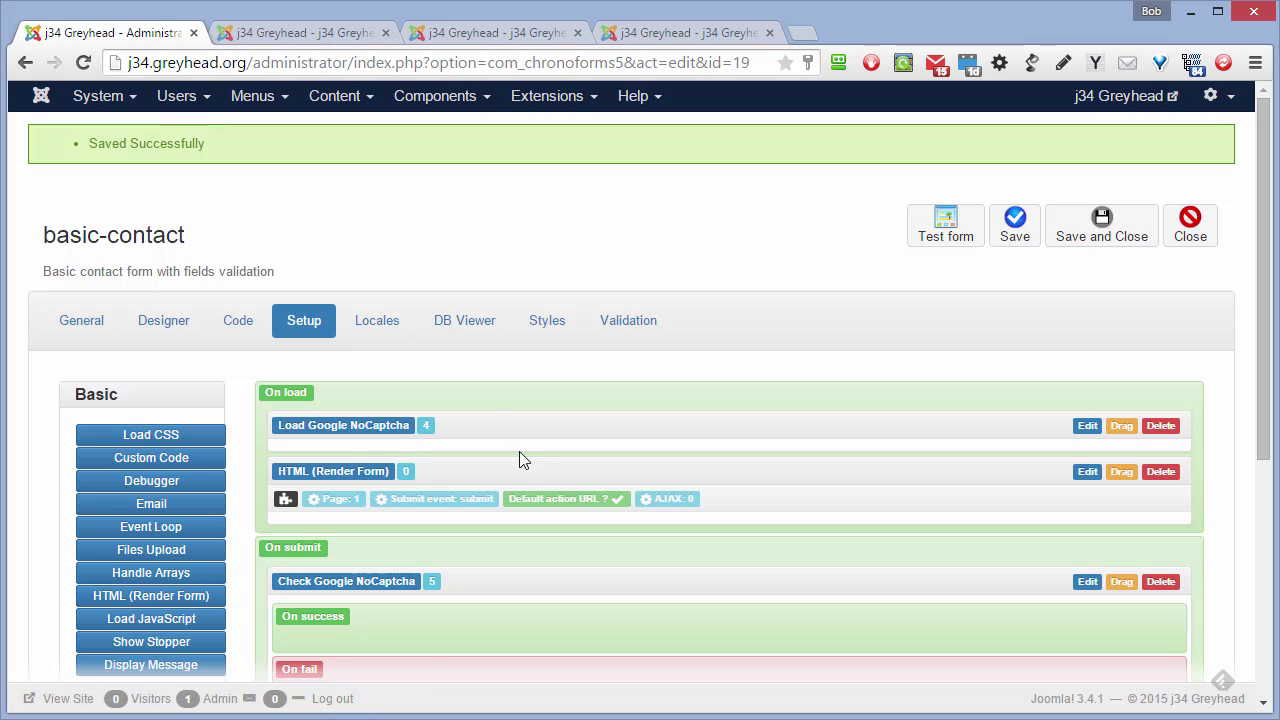
scroll(519, 459, down, 2)
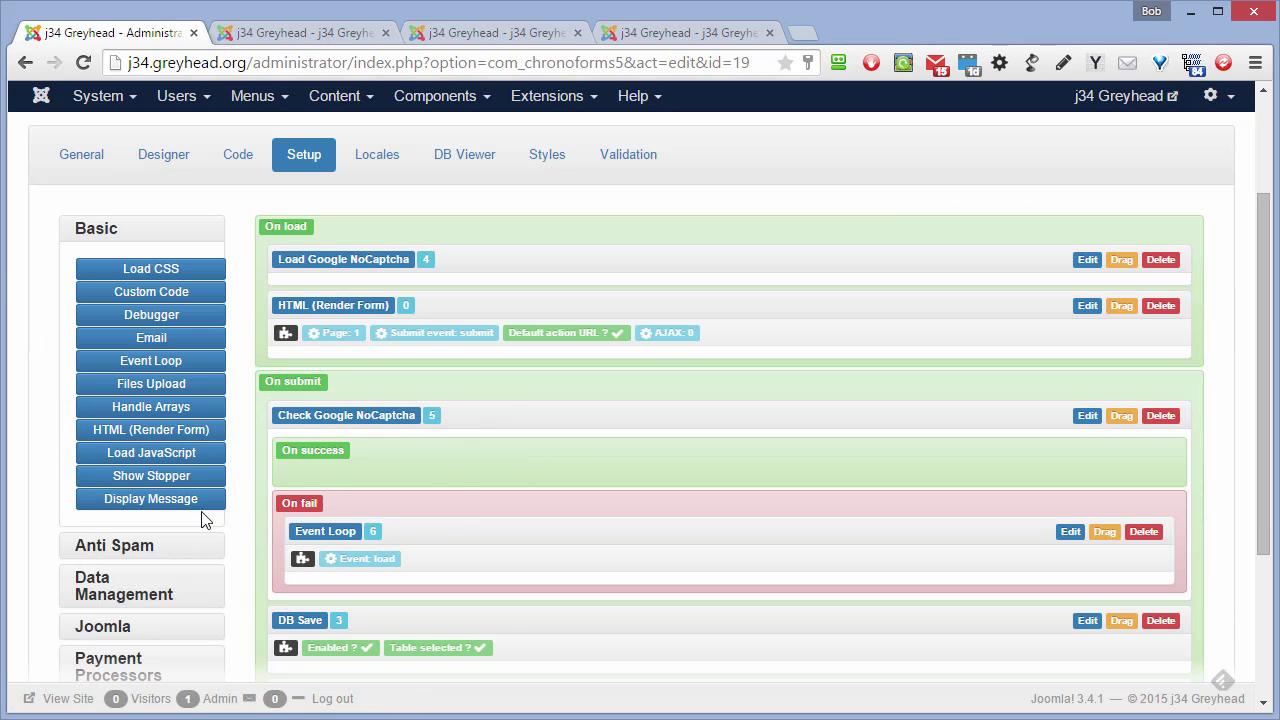
click(120, 556)
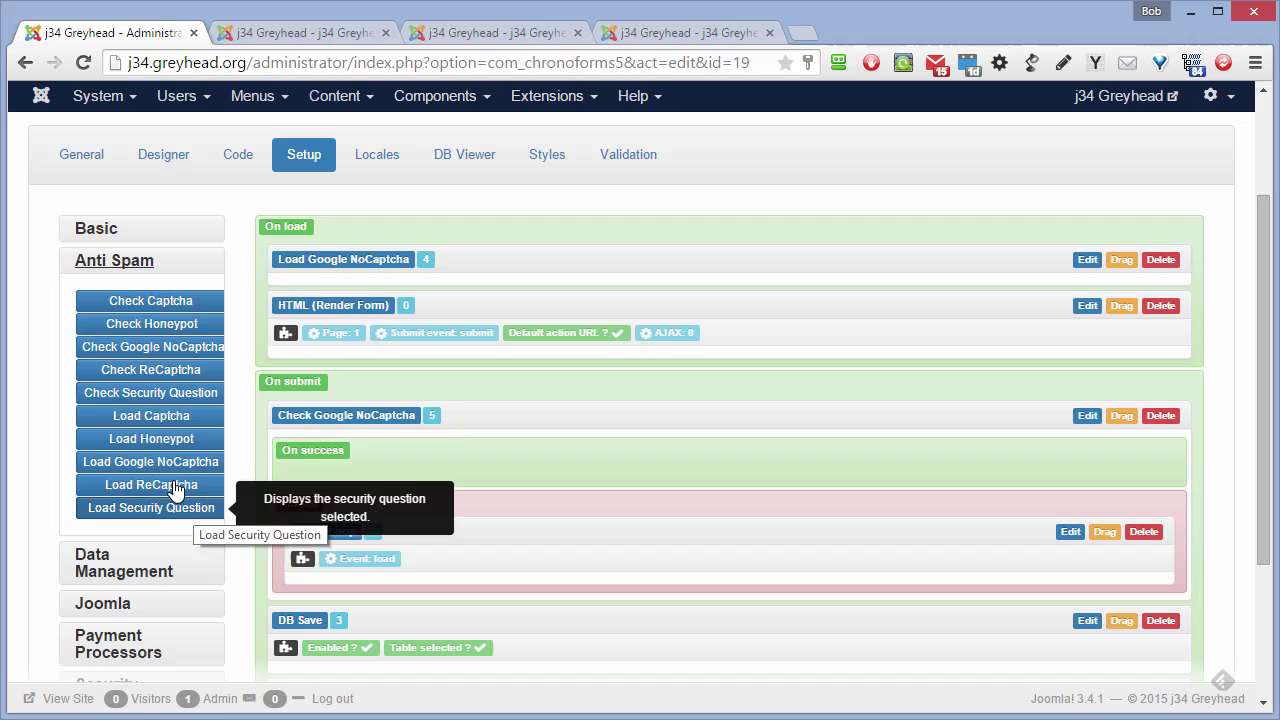
key(ctrl+3)
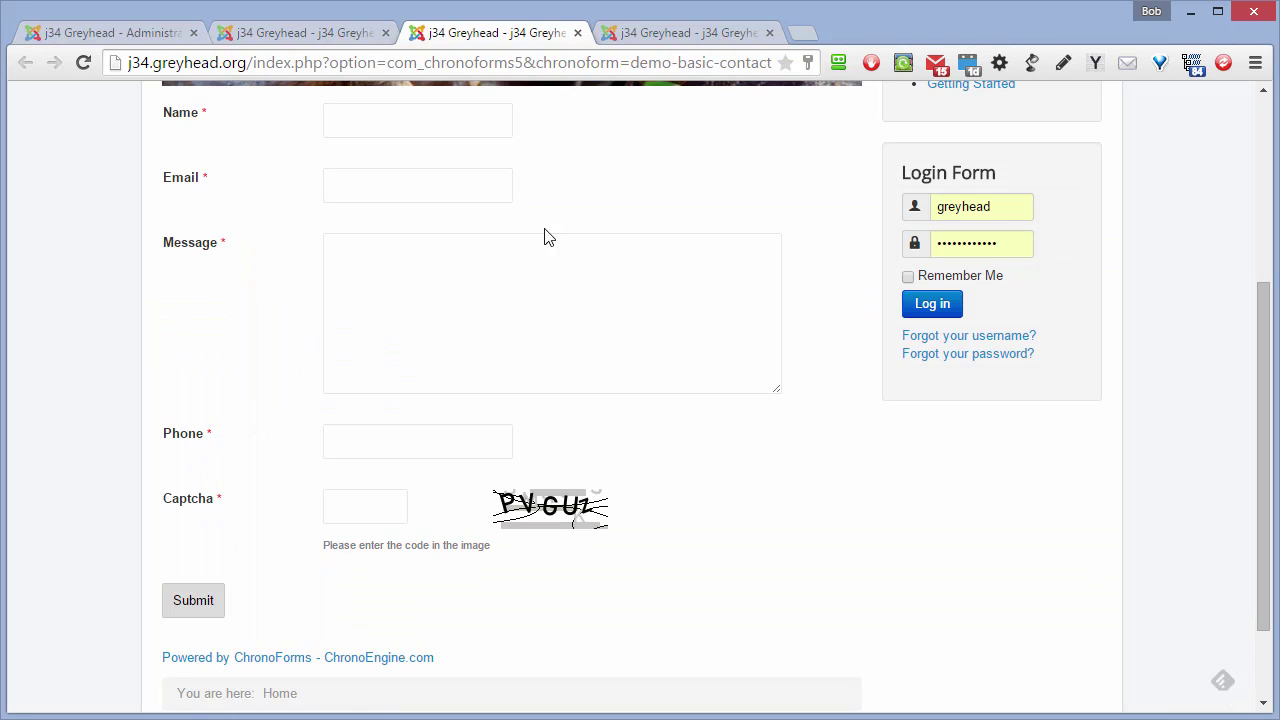